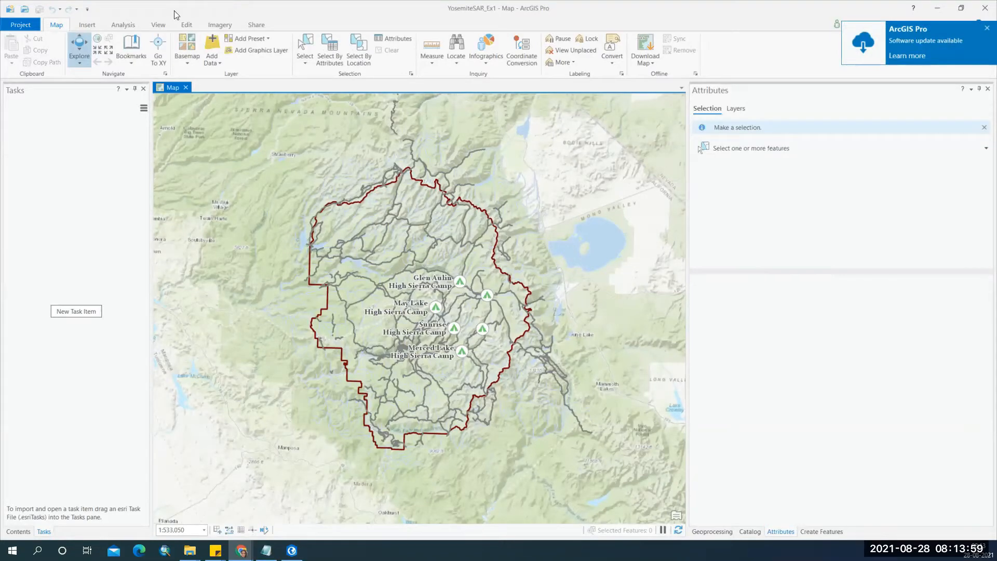
# Step: Close the Tasks pane to bring up the layer list, and narrow the Attributes pane to enlarge the map
pyautogui.click(144, 88)
pyautogui.click(144, 88)
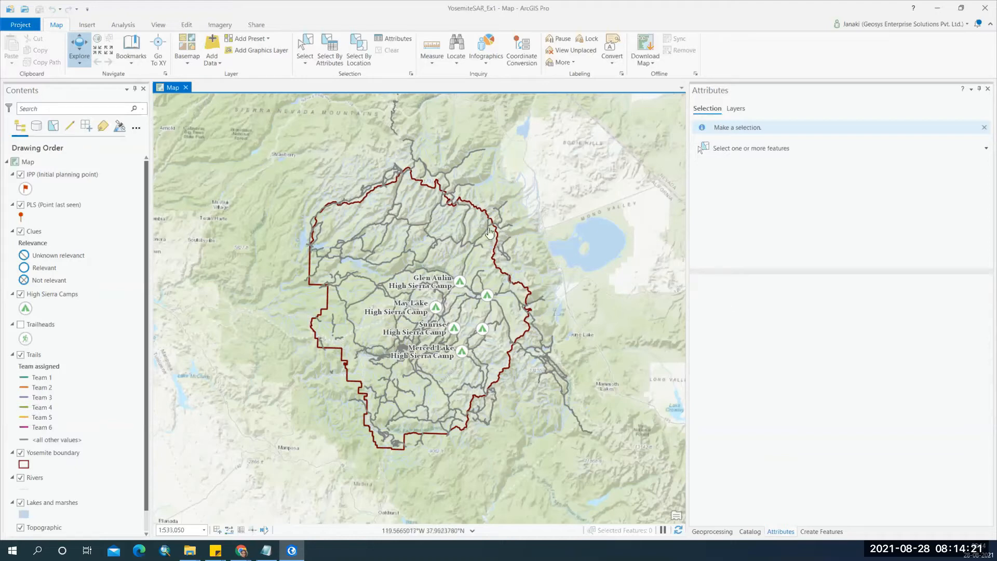
pyautogui.moveTo(687, 368); pyautogui.dragTo(783, 362)
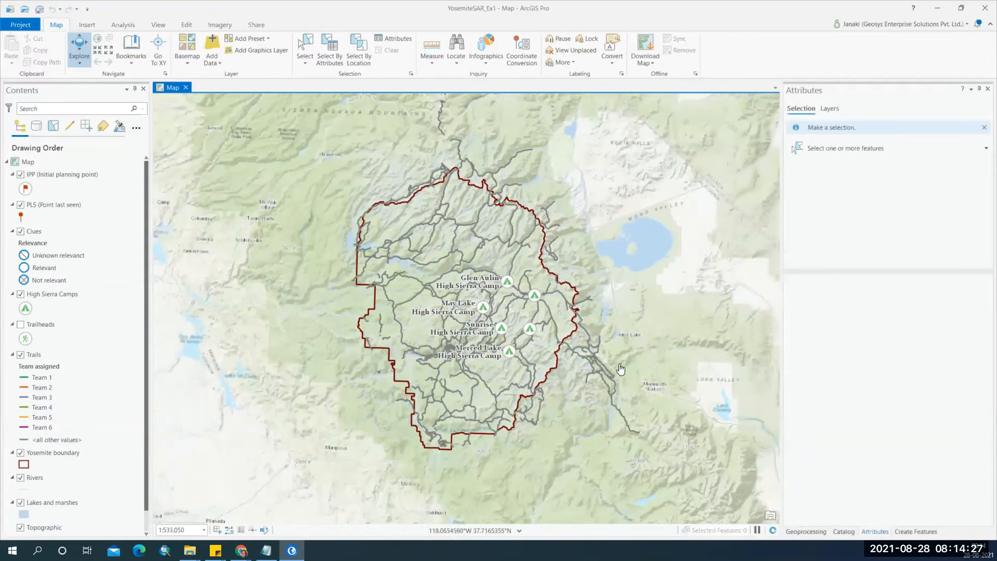
# Step: Look over the map's layer list and collapse the Trailhead/HSC search index entry
pyautogui.scroll(1, 620, 367)
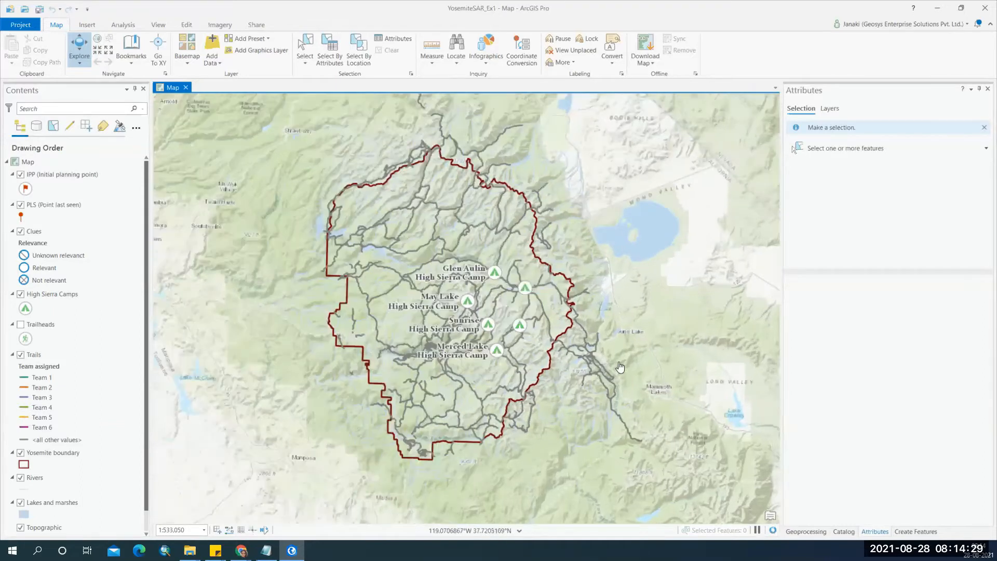
pyautogui.scroll(1, 621, 367)
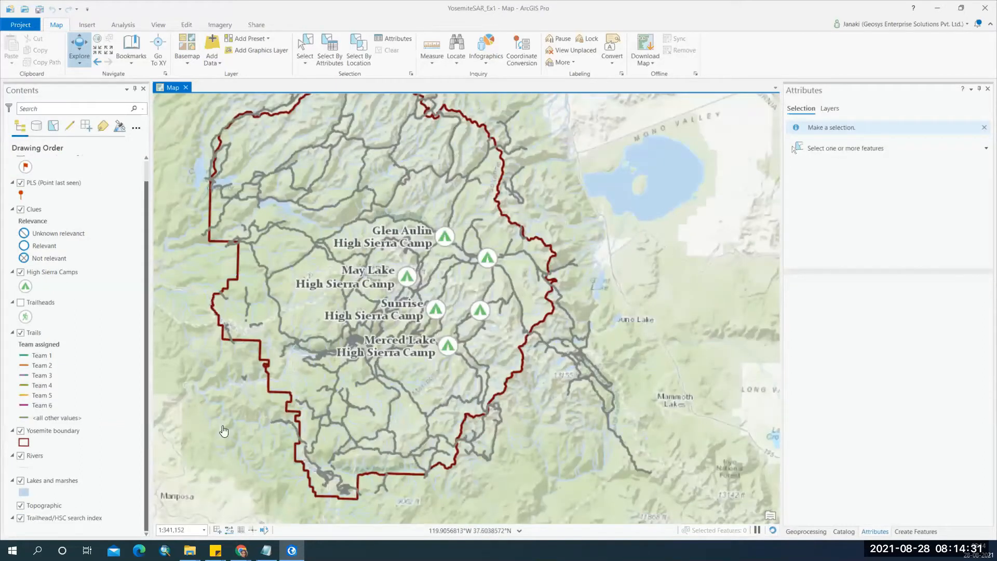
pyautogui.scroll(-1, 431, 399)
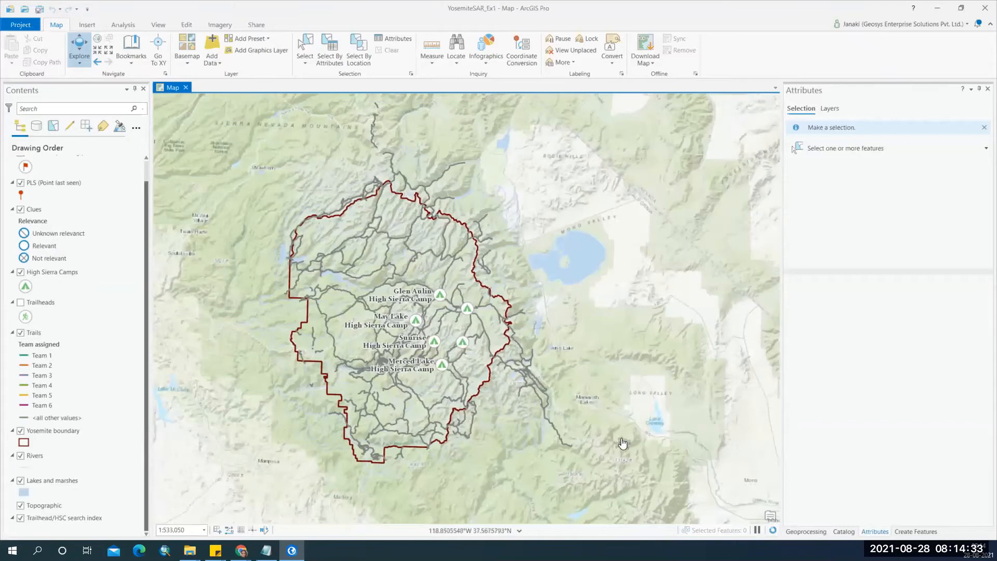
pyautogui.click(9, 518)
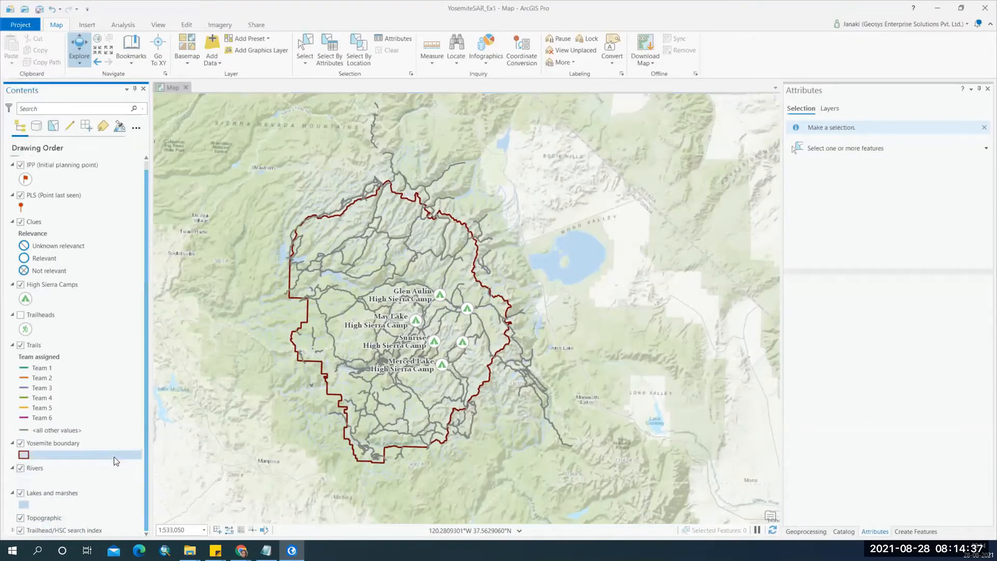
pyautogui.click(20, 530)
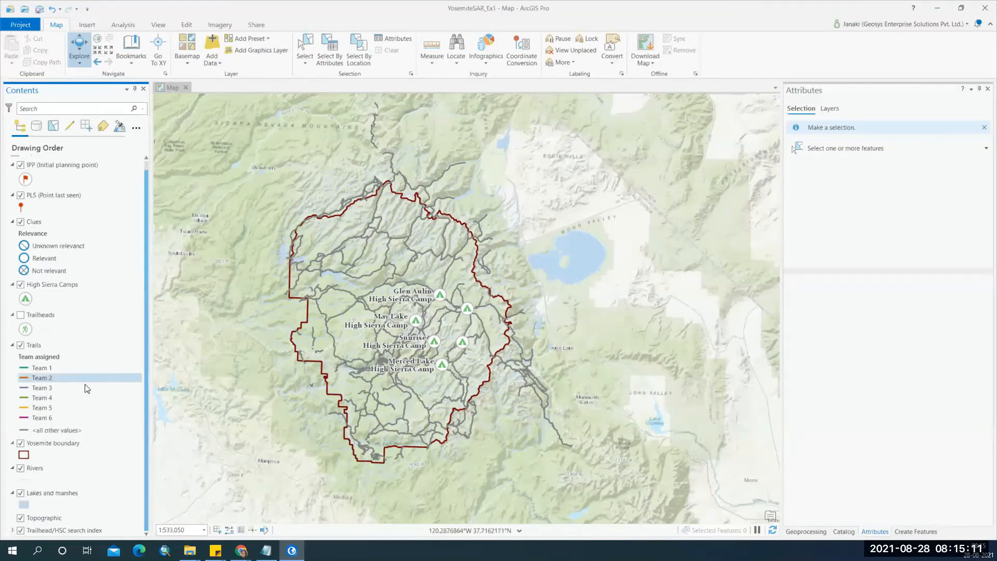
pyautogui.click(89, 442)
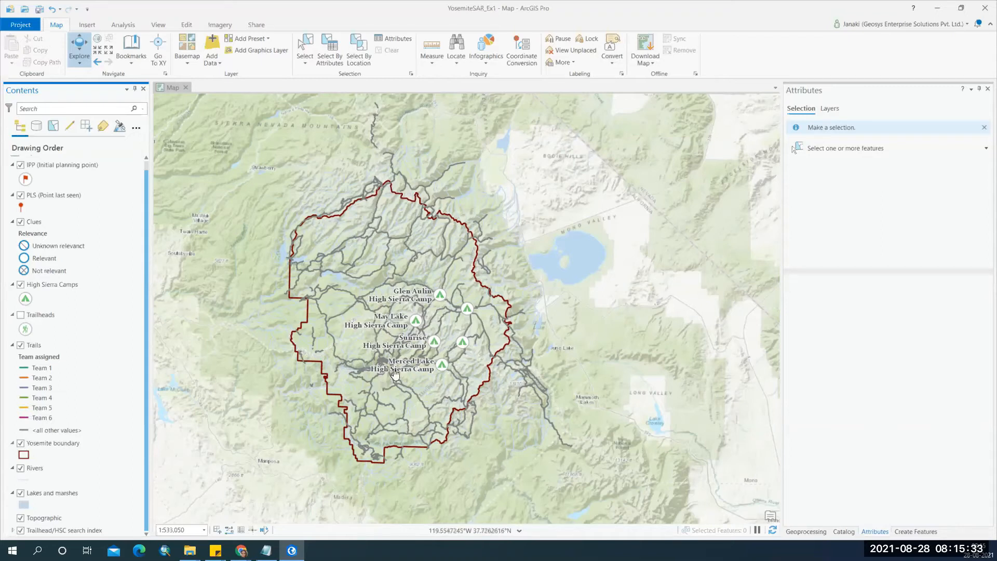
# Step: Examine the trails and High Sierra camps inside the Yosemite boundary at different map scales
pyautogui.scroll(1, 394, 373)
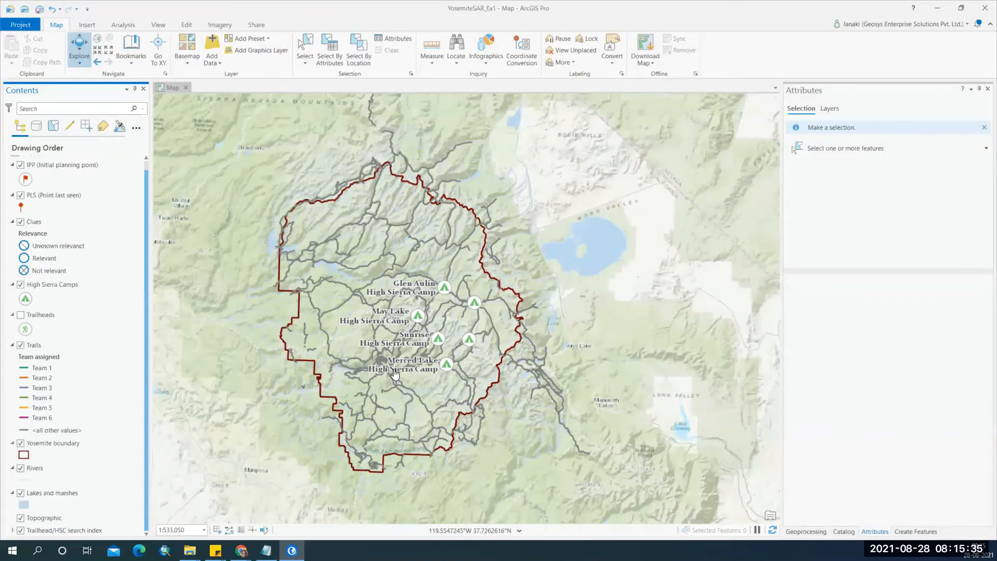
pyautogui.scroll(2, 395, 373)
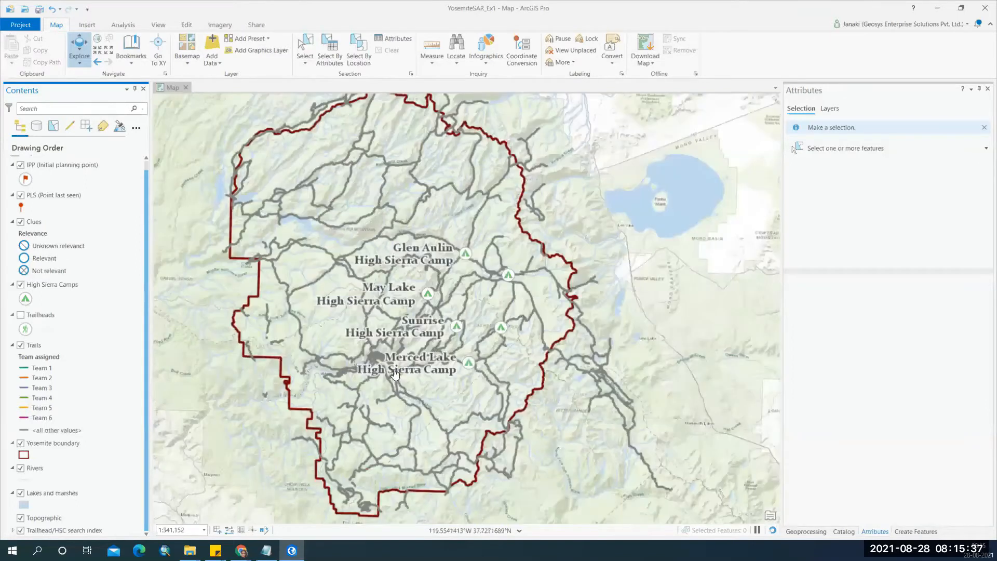
pyautogui.scroll(-2, 395, 373)
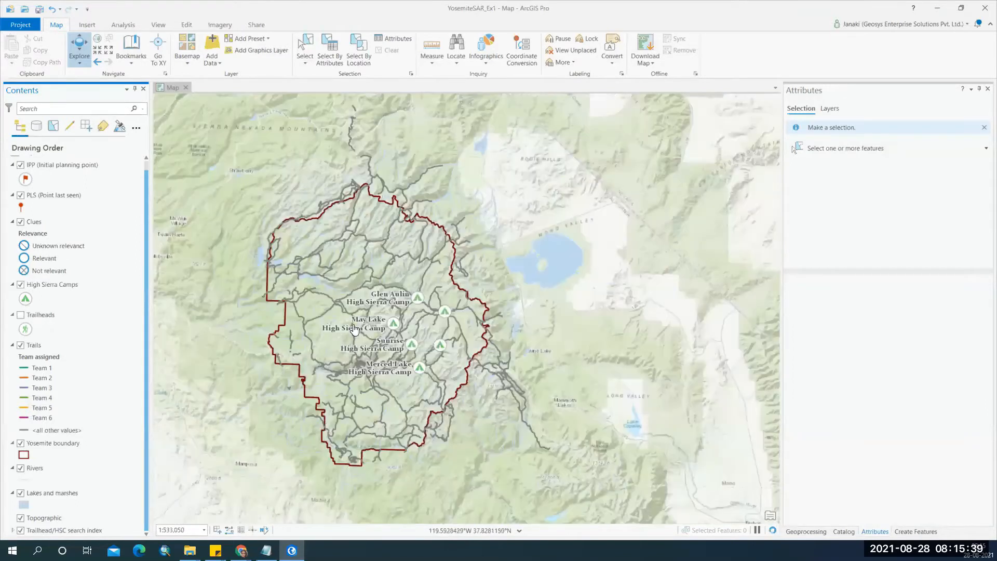
pyautogui.scroll(4, 318, 306)
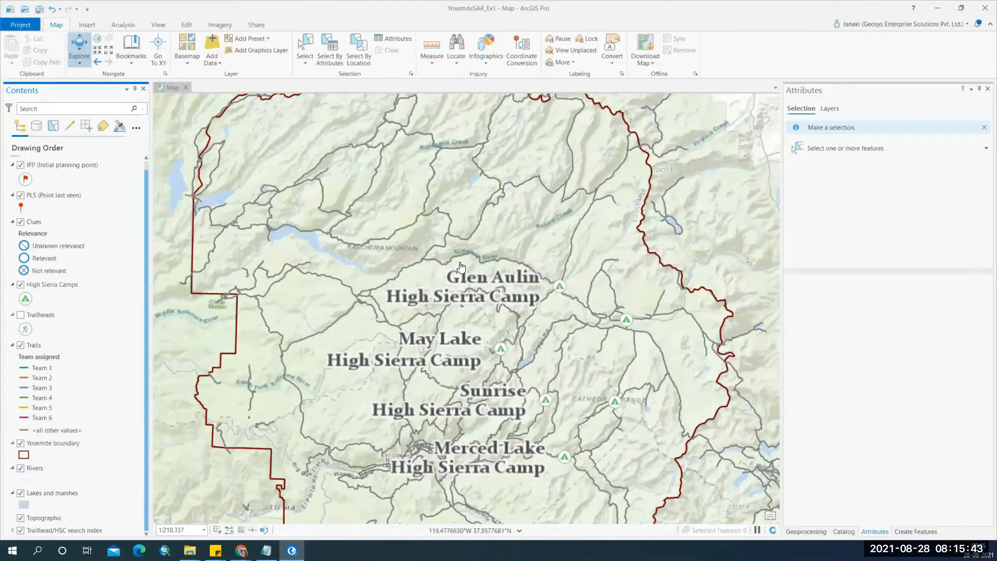
pyautogui.scroll(-4, 330, 294)
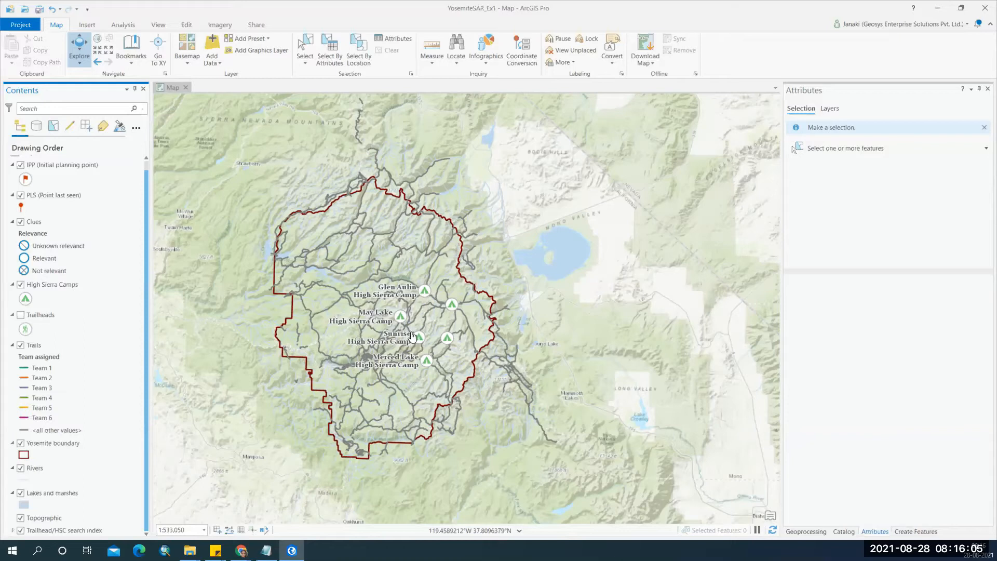
pyautogui.scroll(1, 412, 336)
pyautogui.scroll(2, 412, 336)
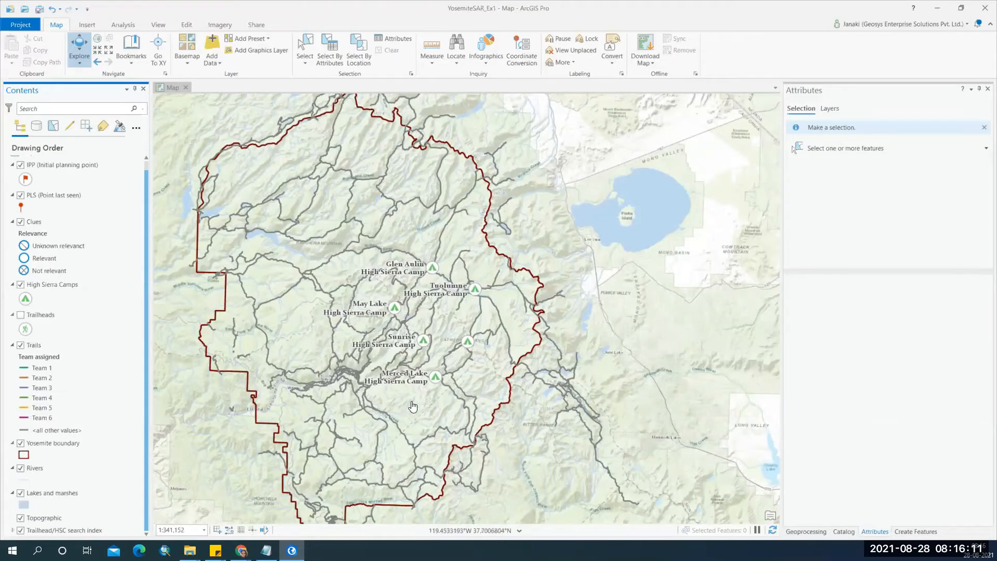
pyautogui.scroll(-2, 413, 406)
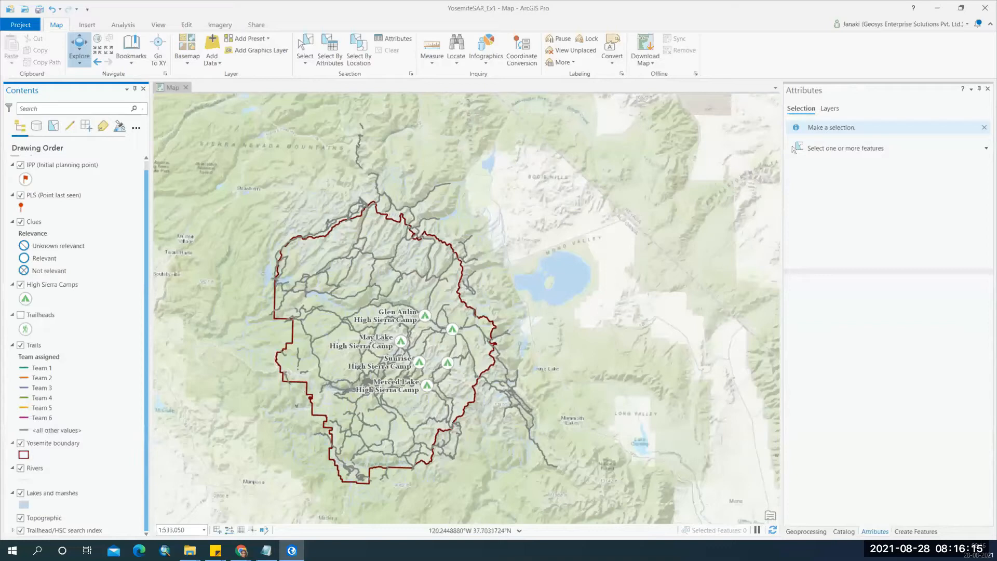
pyautogui.moveTo(403, 410); pyautogui.dragTo(437, 352)
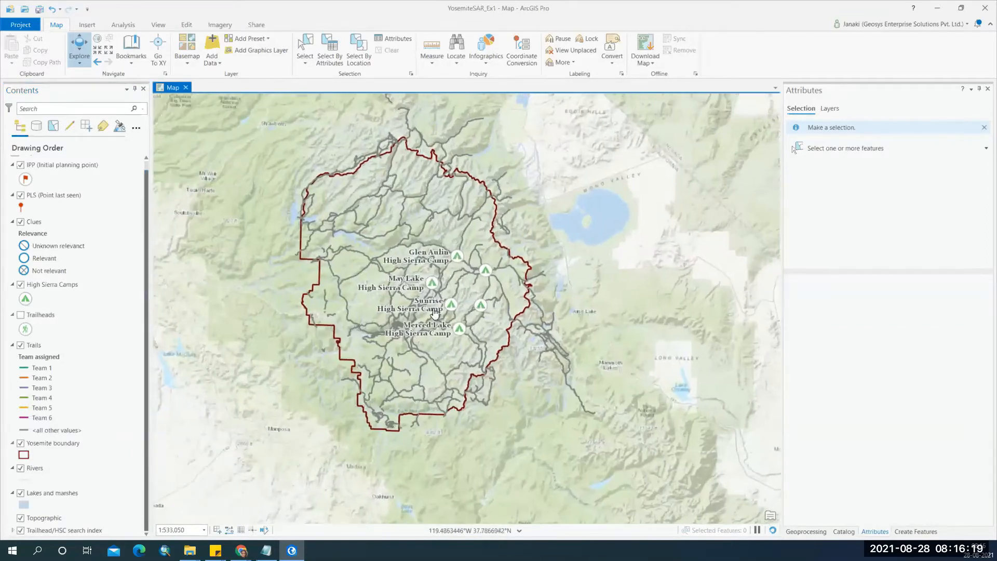
pyautogui.scroll(2, 384, 330)
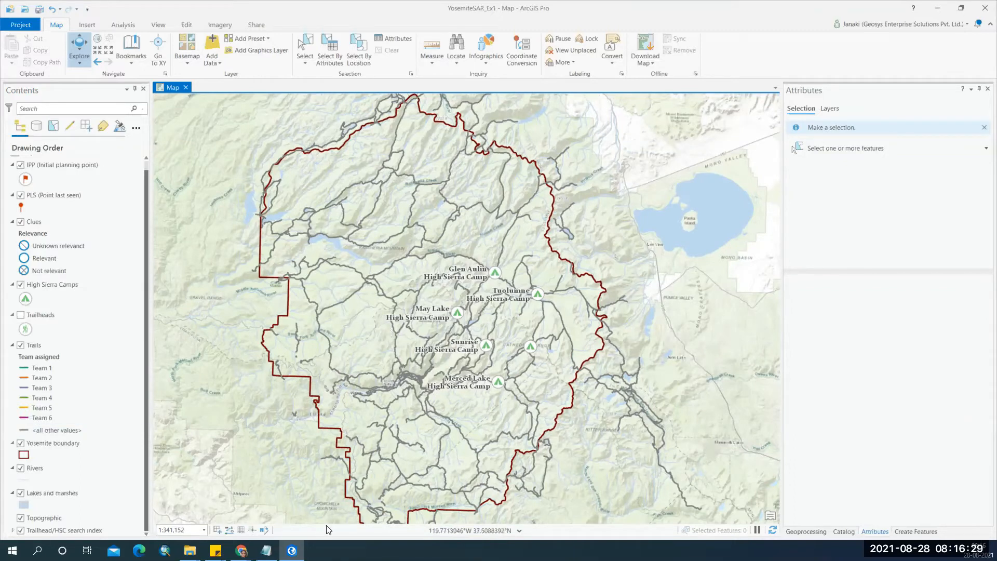
pyautogui.click(940, 8)
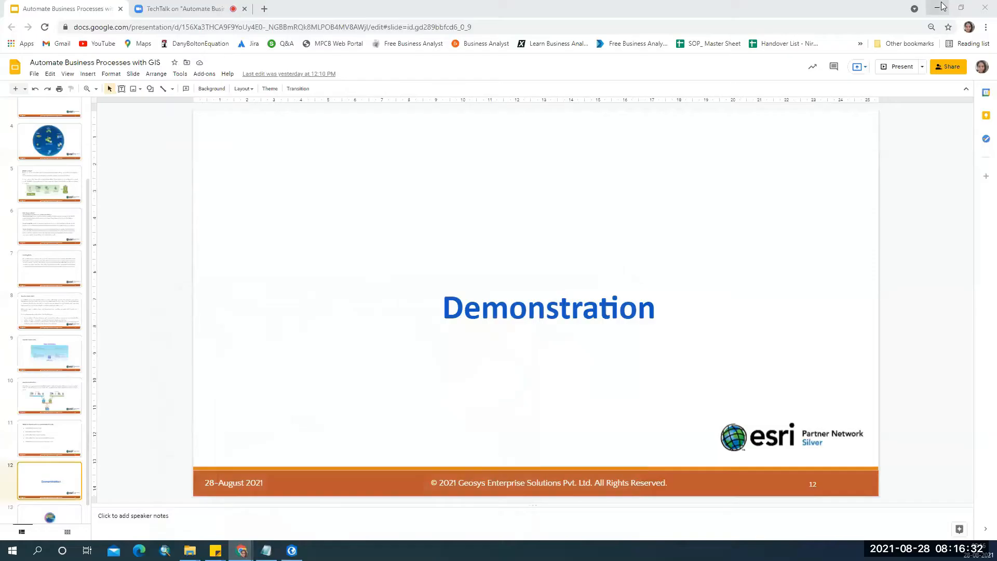
pyautogui.click(237, 4)
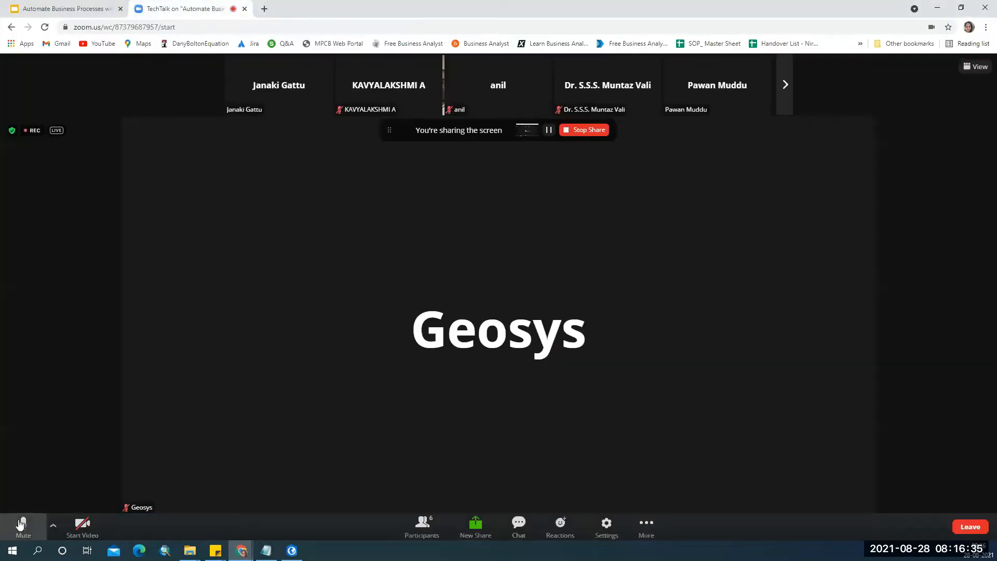
pyautogui.click(109, 4)
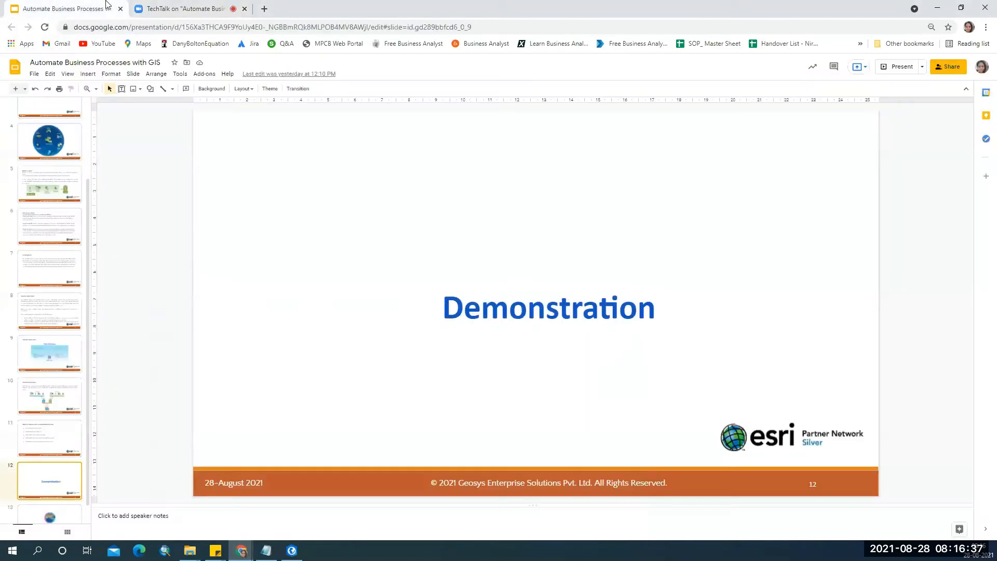
pyautogui.click(294, 553)
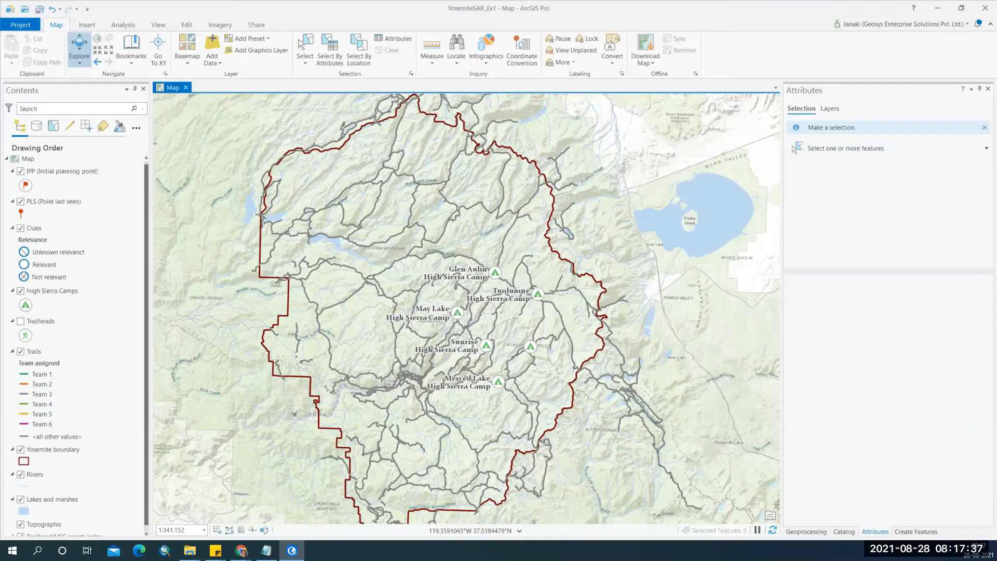
pyautogui.click(949, 9)
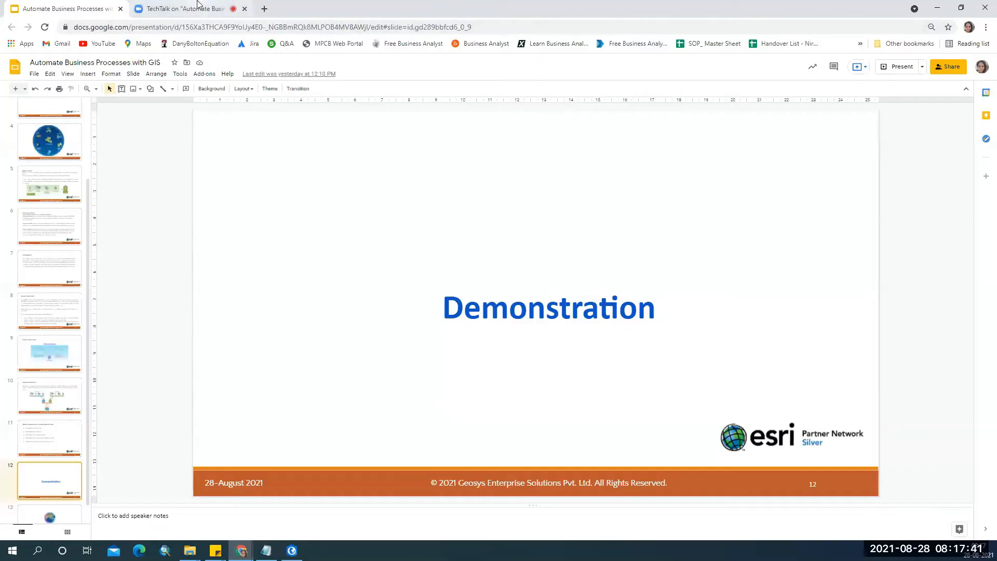
pyautogui.click(197, 7)
pyautogui.click(302, 549)
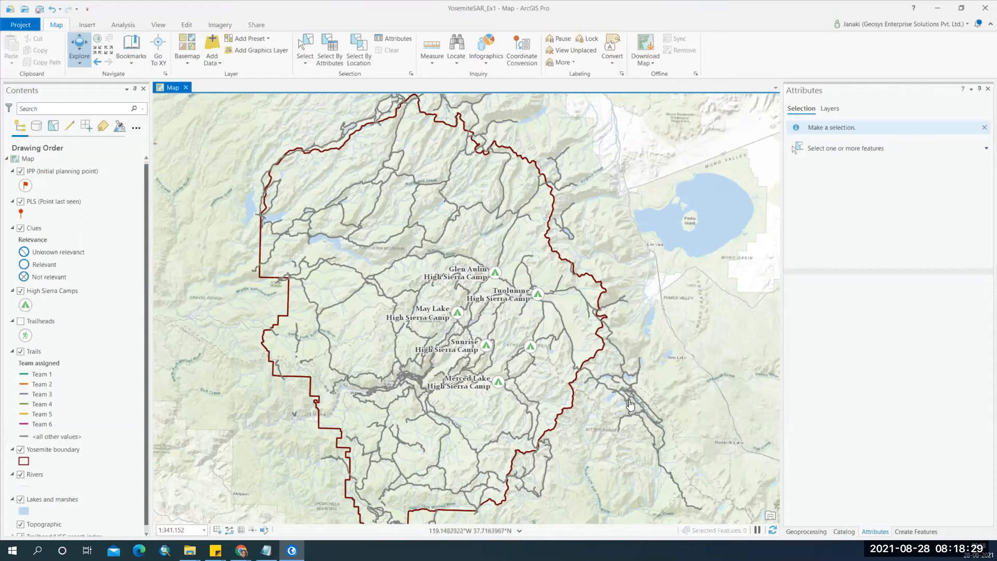
# Step: Import the task file SAR_Start.esriTasks from the YosemiteSAR_Ex1 folder into the project
pyautogui.moveTo(573, 449); pyautogui.dragTo(572, 435)
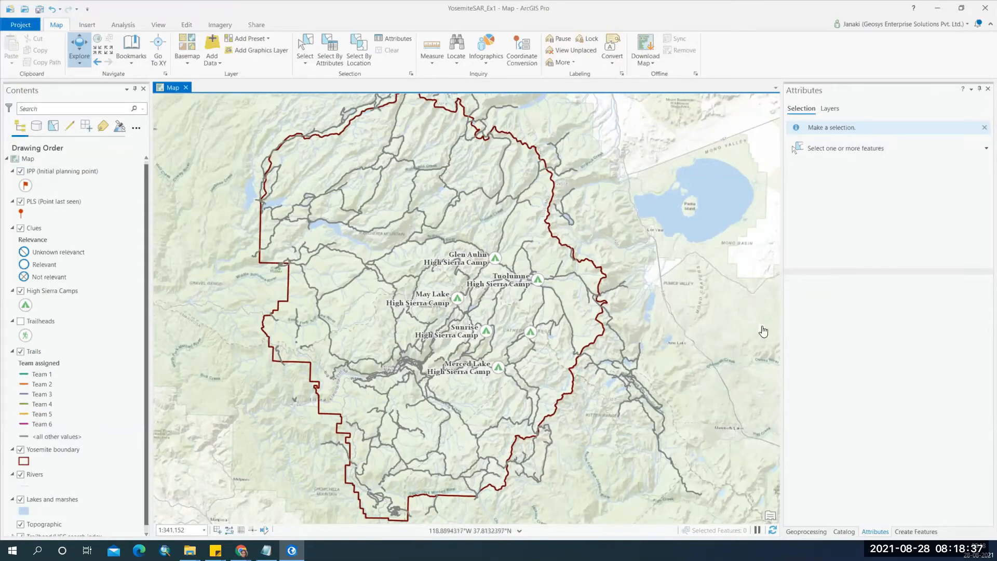
pyautogui.click(88, 25)
pyautogui.click(125, 62)
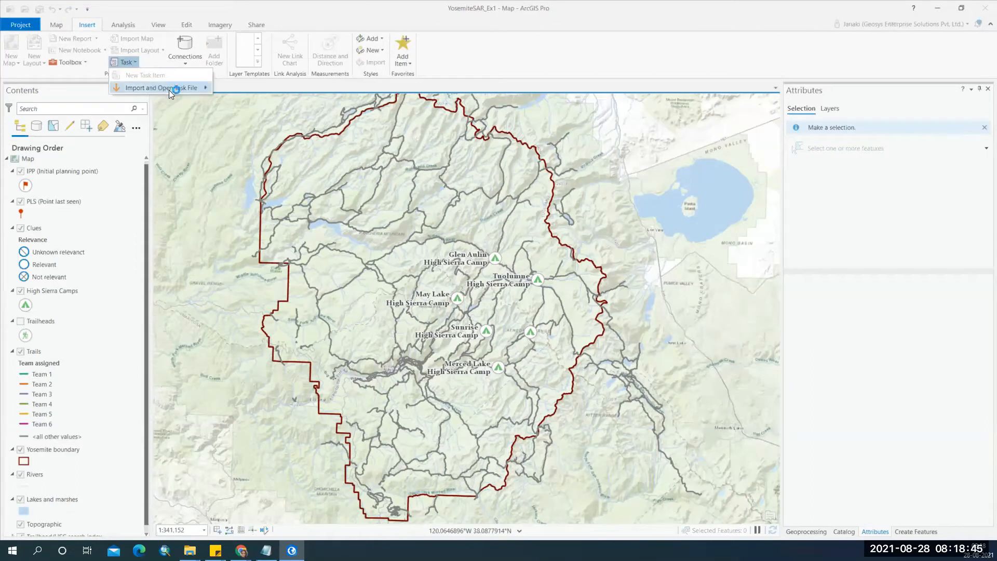
pyautogui.moveTo(171, 88)
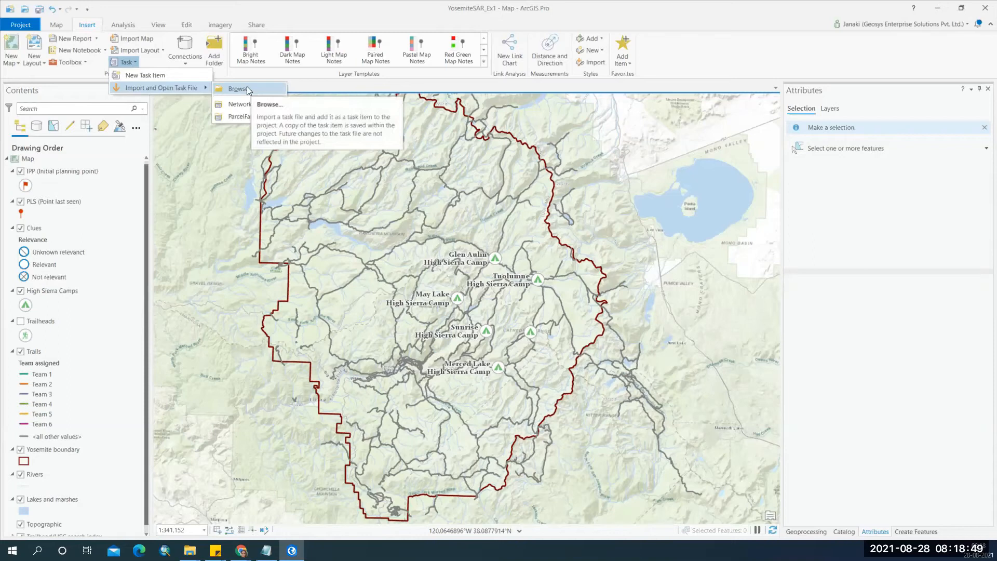
pyautogui.click(282, 90)
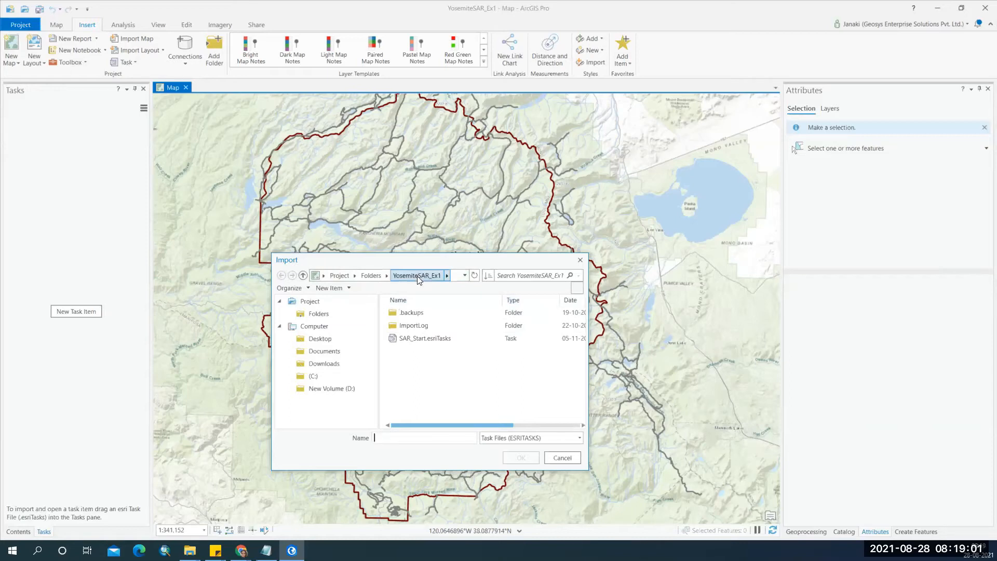
pyautogui.doubleClick(425, 338)
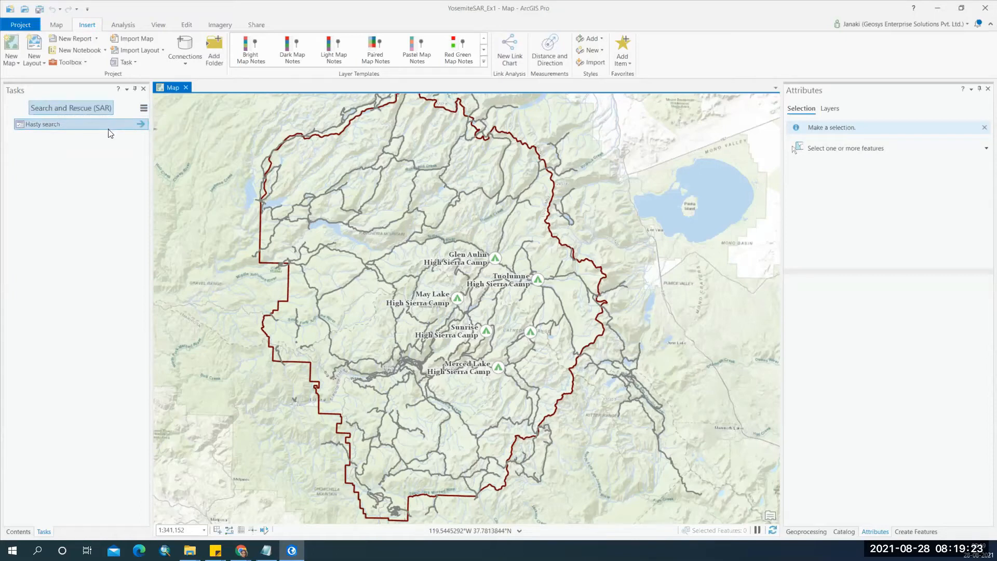
# Step: Review the general properties of the Search and Rescue (SAR) task item in the Task Designer, and close the designer
pyautogui.click(144, 110)
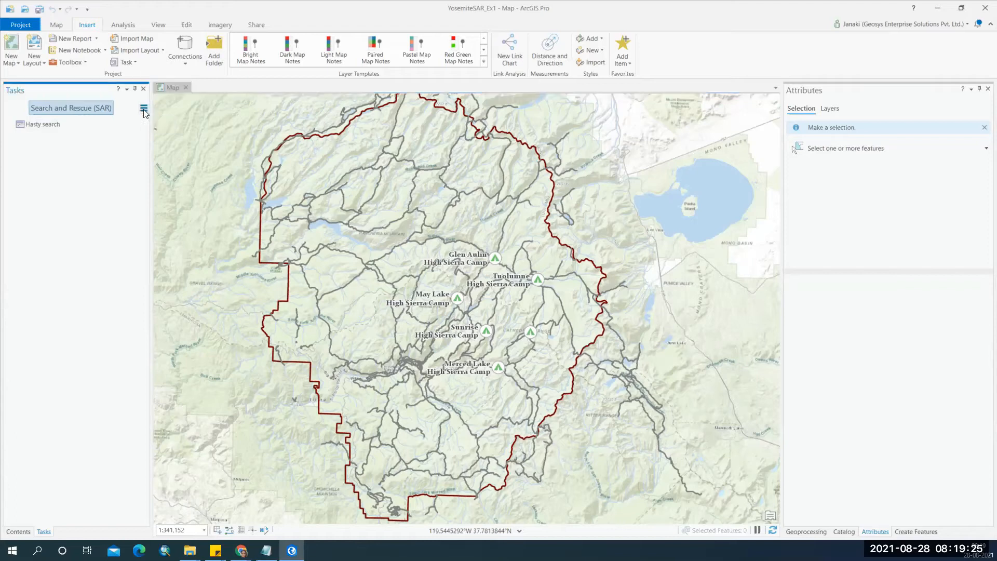
pyautogui.click(173, 121)
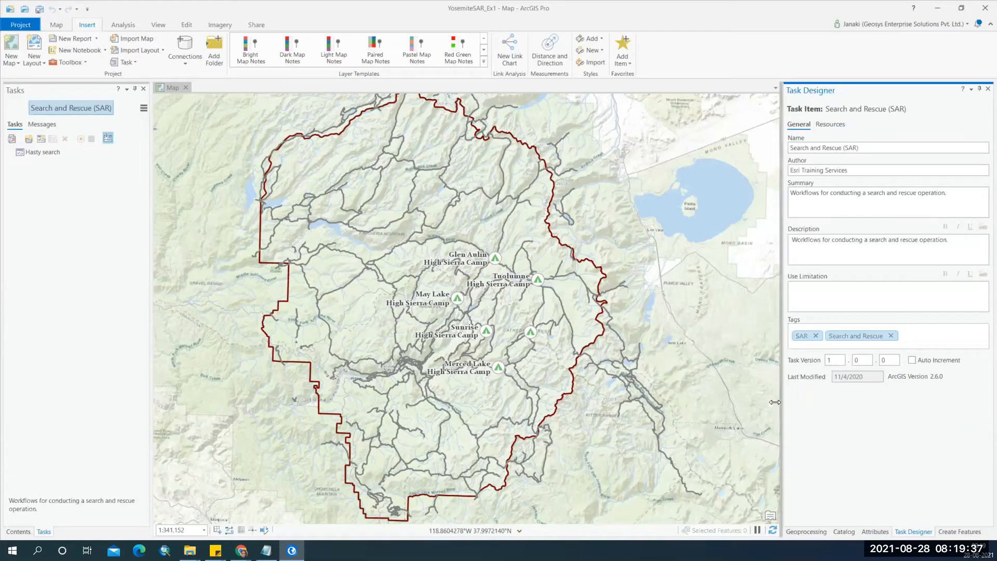
pyautogui.click(988, 88)
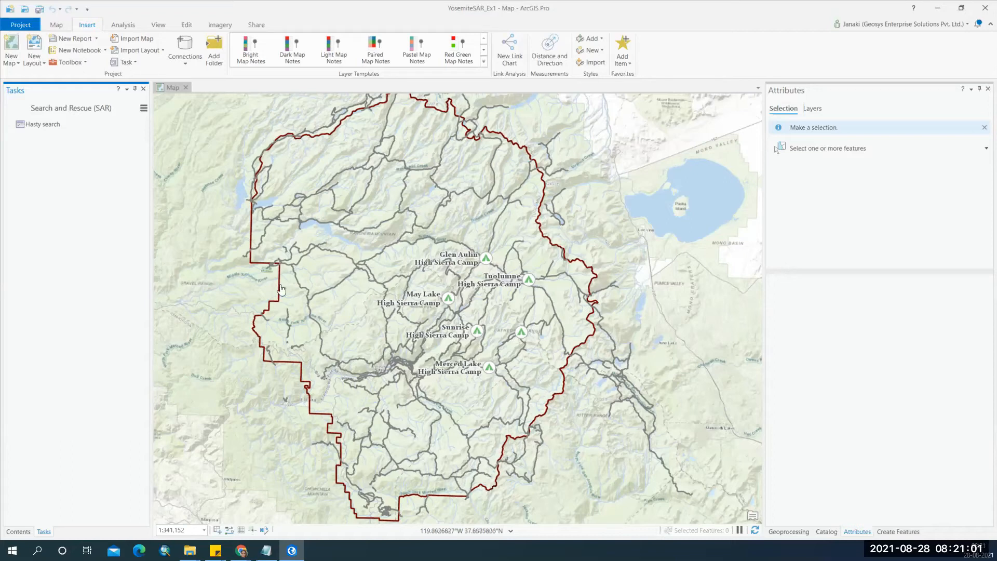
# Step: Start the Hasty search task and enter the missing person's full name as the search name
pyautogui.doubleClick(76, 125)
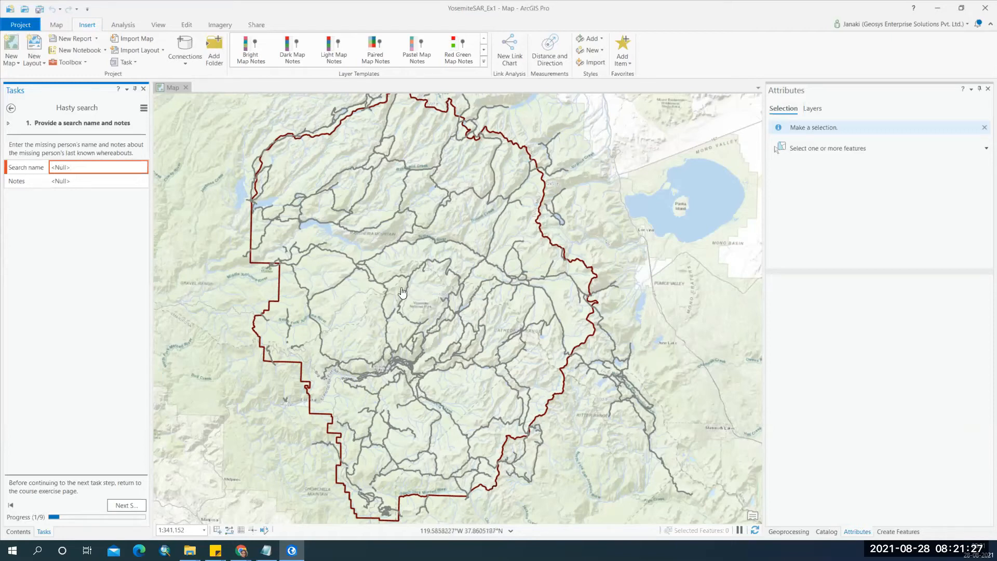
pyautogui.click(127, 169)
pyautogui.write('Mike Jones')
# Step: Fill in the search notes with "He headed towards South direction approximately at 1:00pm"
pyautogui.click(119, 181)
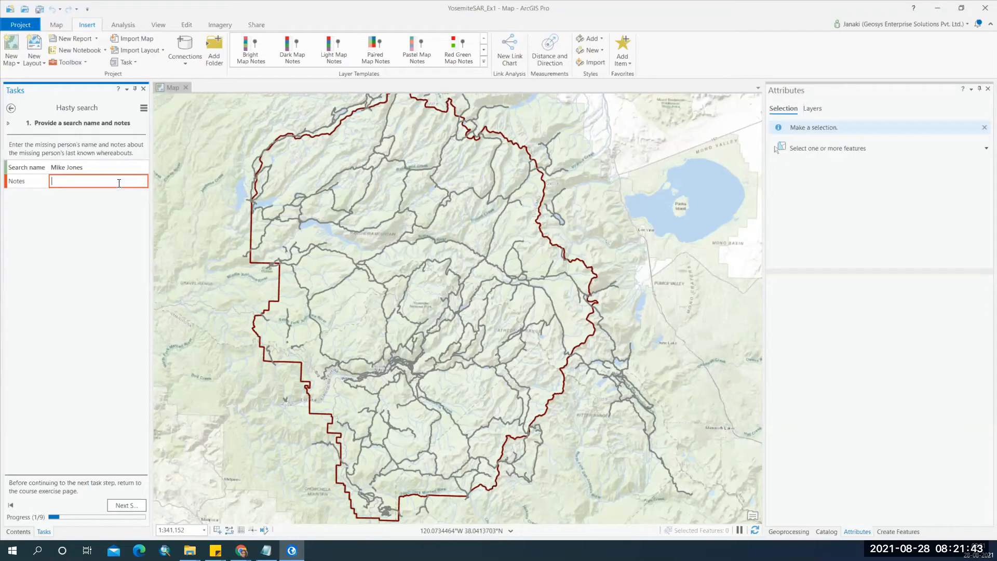
pyautogui.write('He headed towards South directo')
pyautogui.write('on appro')
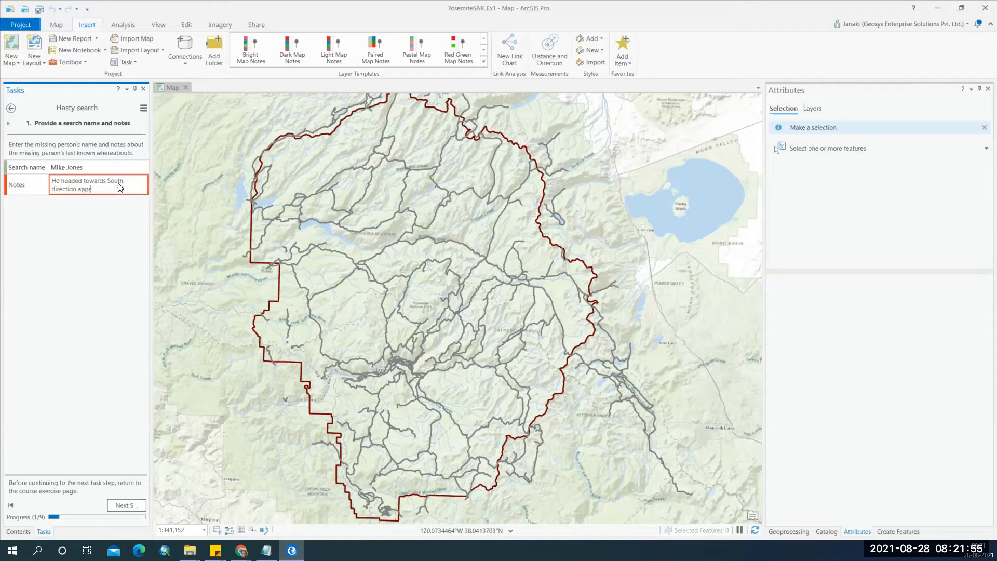
pyautogui.write('ximately 1')
pyautogui.write(':00pm')
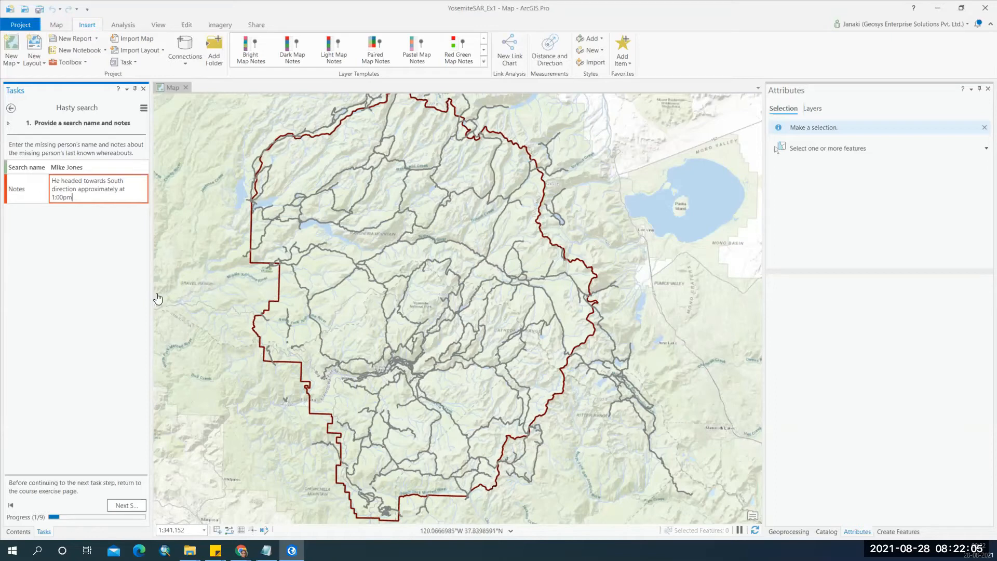
# Step: Advance to the IPP area step and run its selection with the expression Name equal to Merced Lake
pyautogui.click(131, 506)
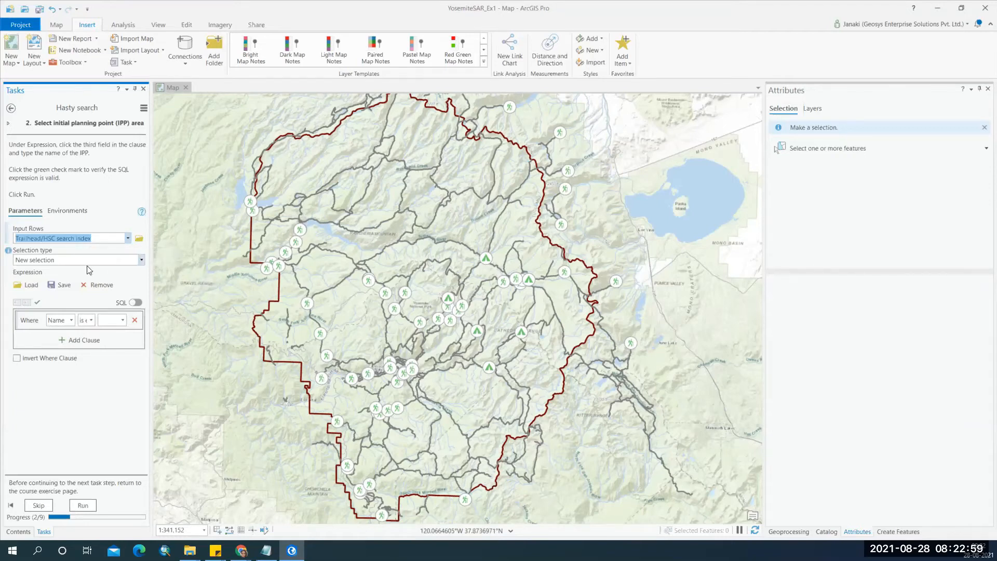
pyautogui.click(123, 320)
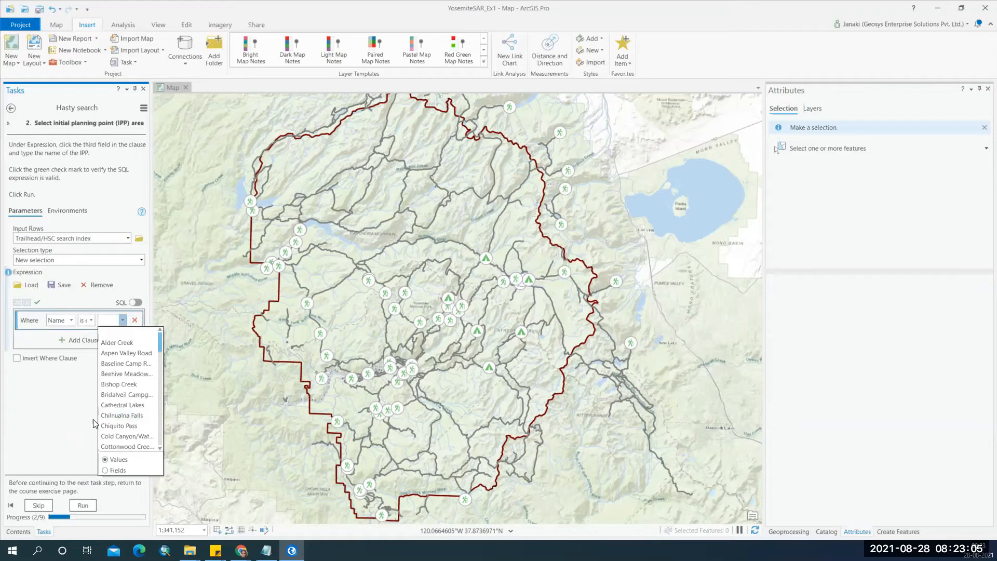
pyautogui.scroll(-3, 130, 413)
pyautogui.scroll(-3, 129, 411)
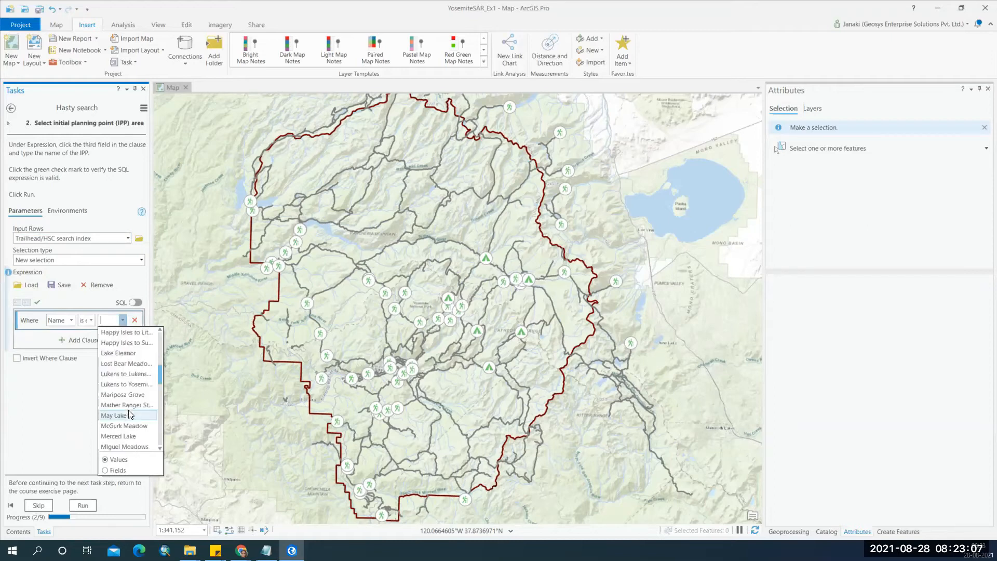
pyautogui.click(139, 436)
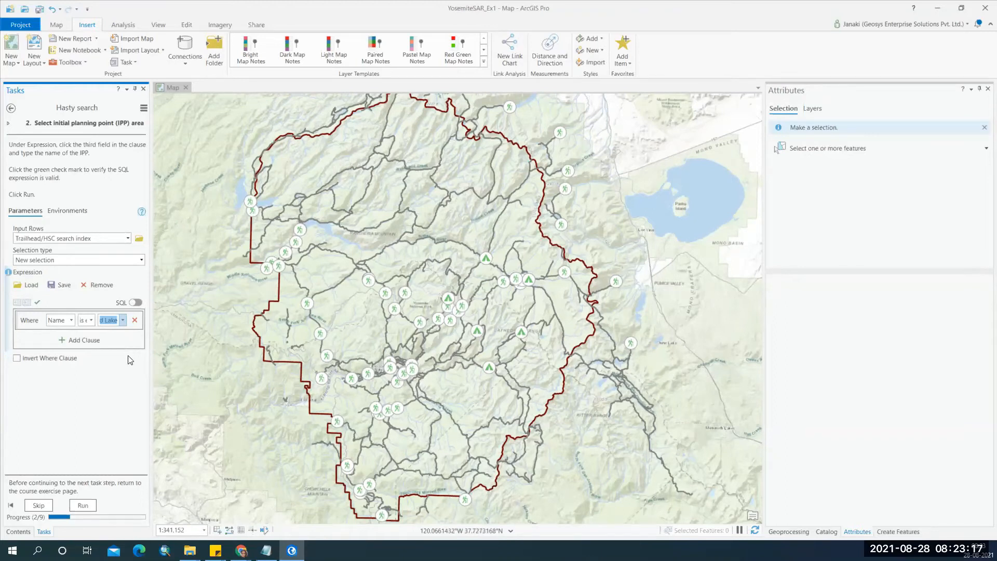
pyautogui.click(83, 506)
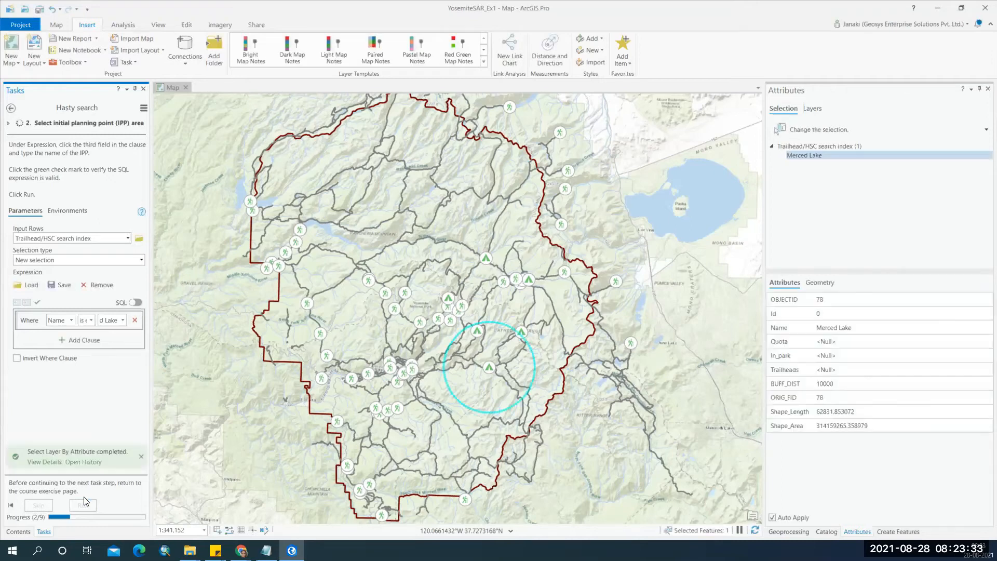
pyautogui.click(84, 504)
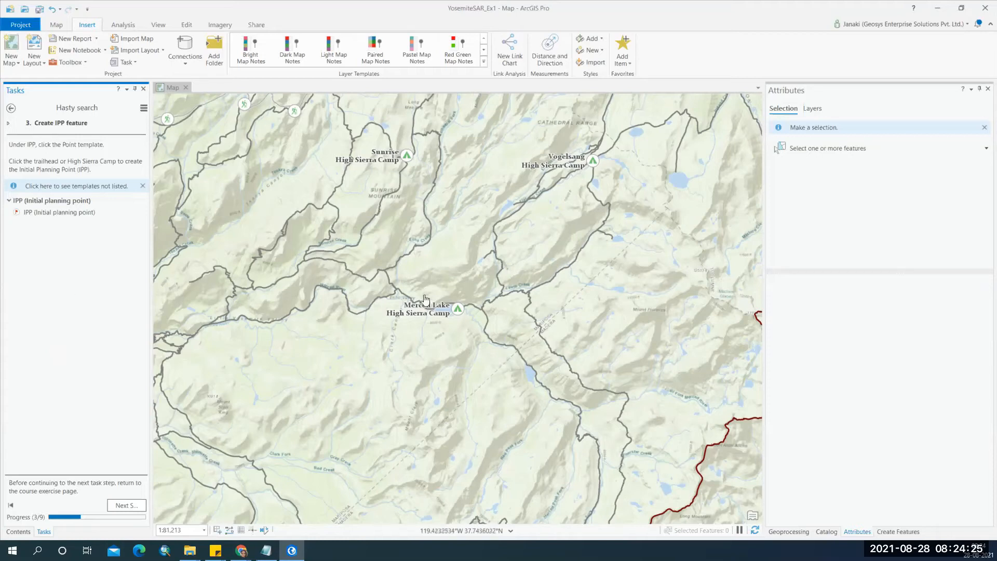
# Step: Start an IPP (Initial planning point) feature by Absolute X,Y,Z and switch its coordinate units to metres
pyautogui.click(78, 213)
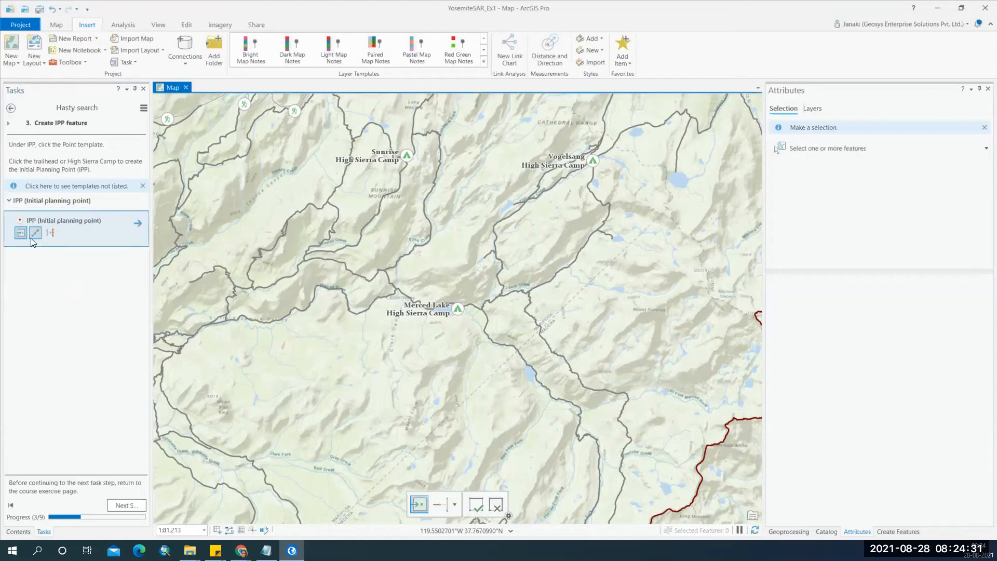
pyautogui.click(372, 311)
pyautogui.rightClick(501, 355)
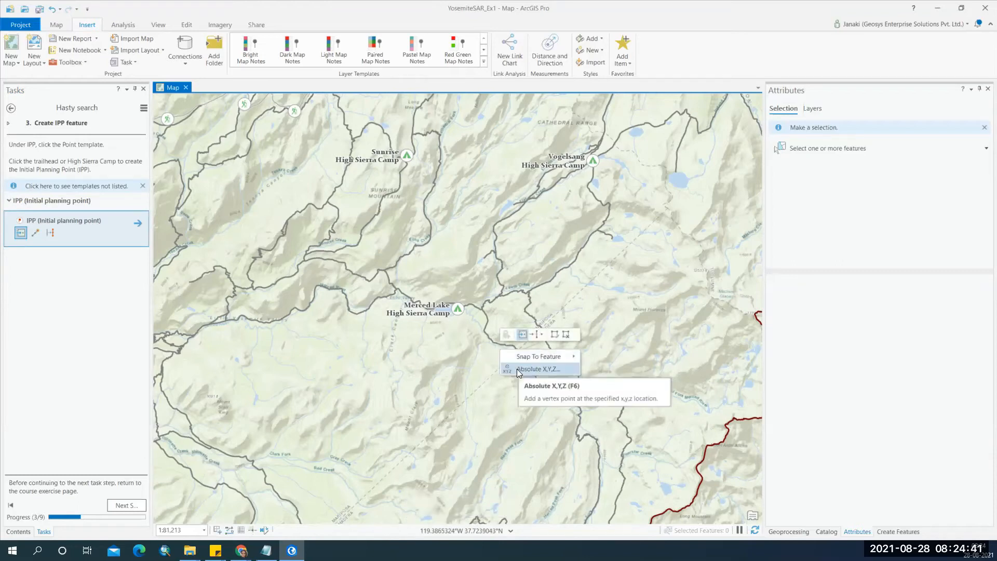
pyautogui.click(535, 369)
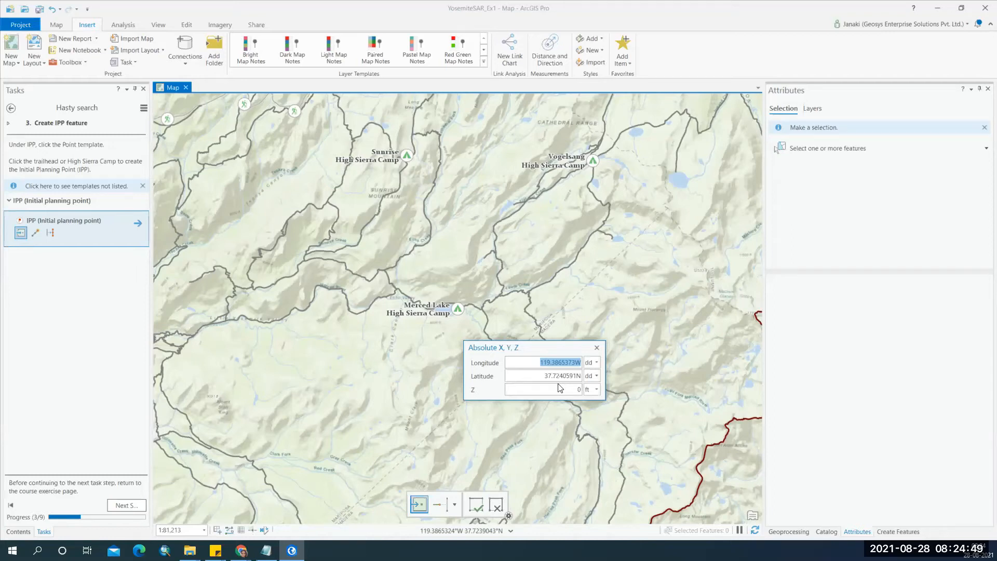
pyautogui.write('291171')
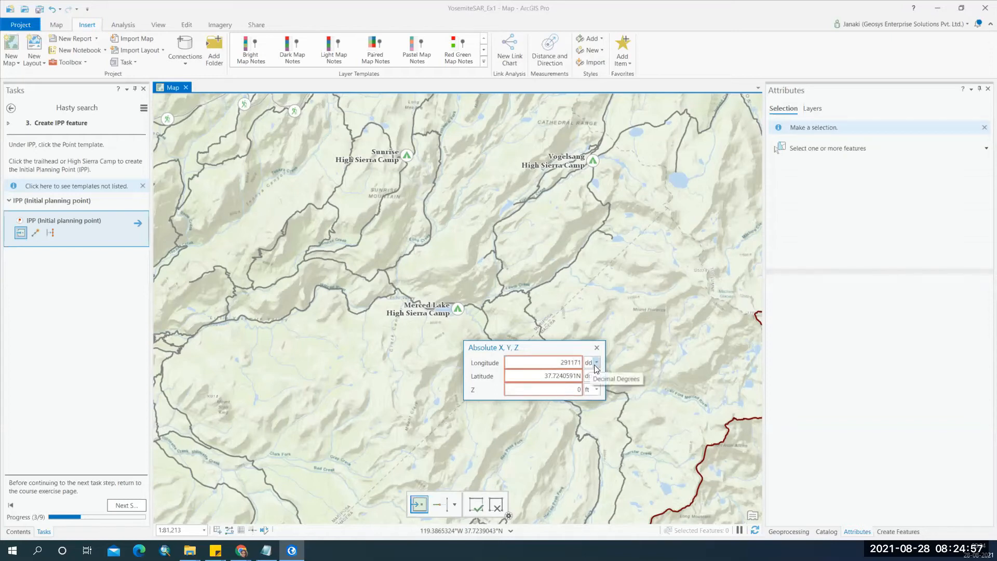
pyautogui.doubleClick(561, 376)
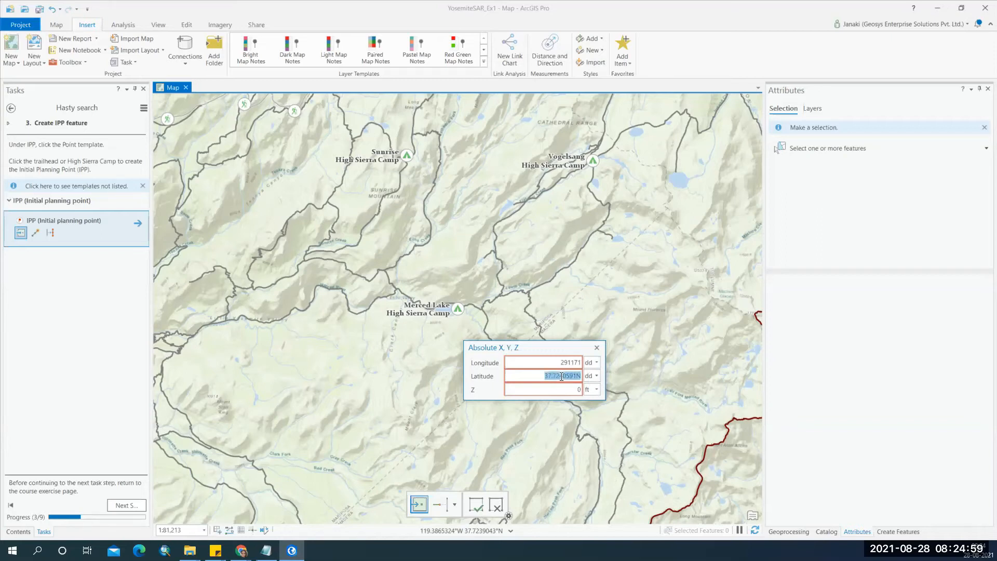
pyautogui.write('41')
pyautogui.click(596, 375)
pyautogui.click(595, 379)
# Step: Place the IPP point at X 291171 m, Y 4176913 m, and advance to the Create point last seen (PLS) step
pyautogui.doubleClick(541, 375)
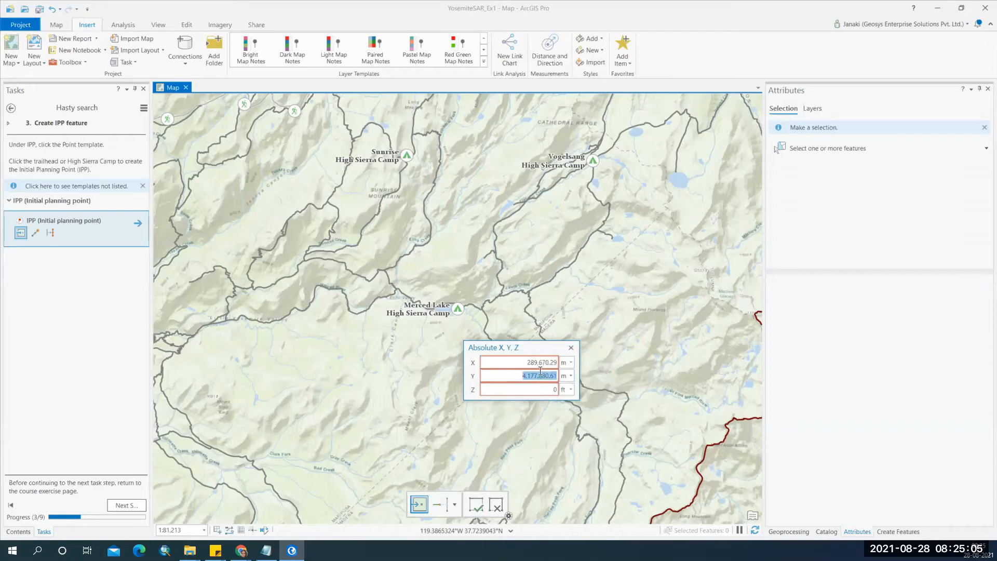
pyautogui.doubleClick(544, 362)
pyautogui.write('2')
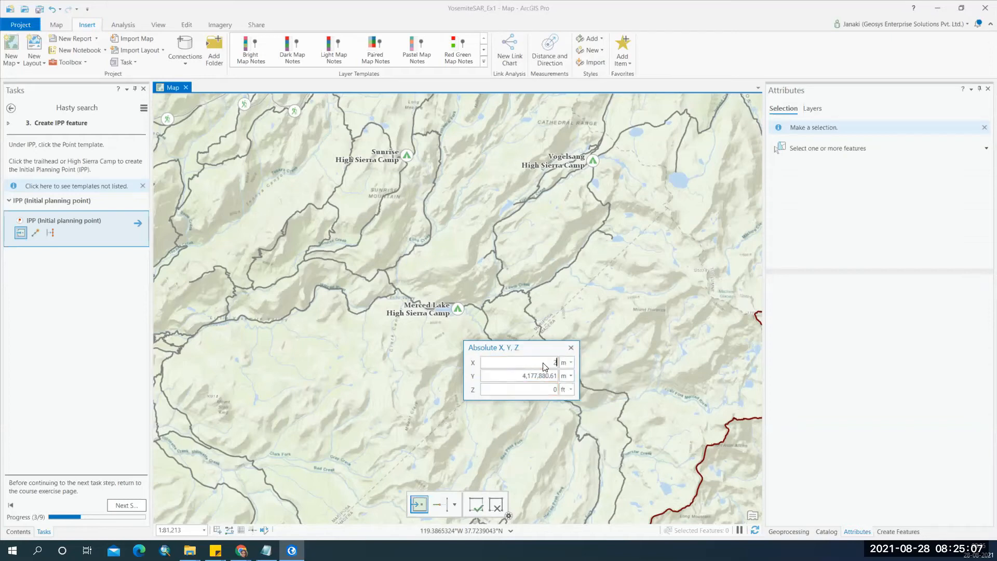
pyautogui.write('91171')
pyautogui.doubleClick(543, 375)
pyautogui.write('4176913')
pyautogui.press('Return')
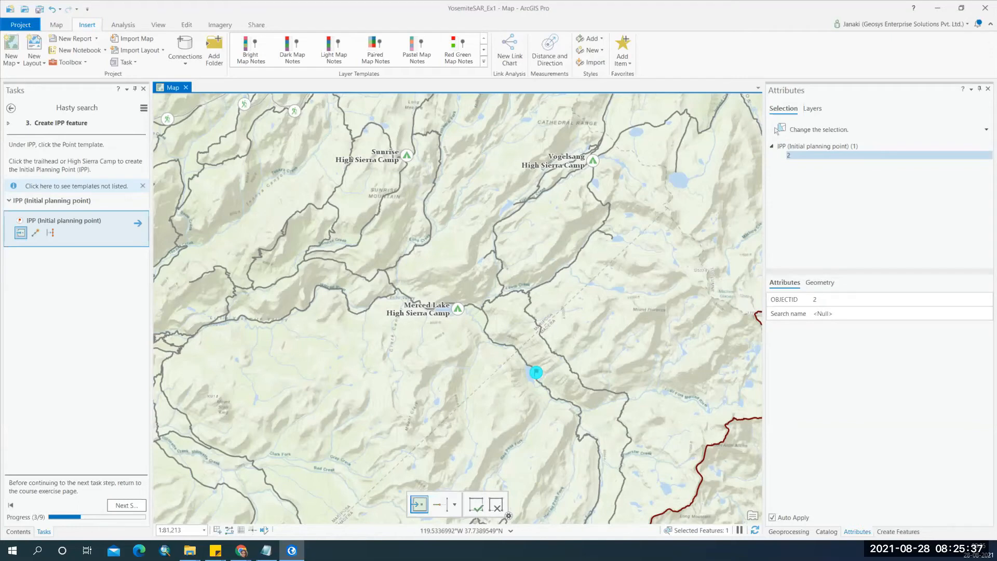
pyautogui.click(188, 25)
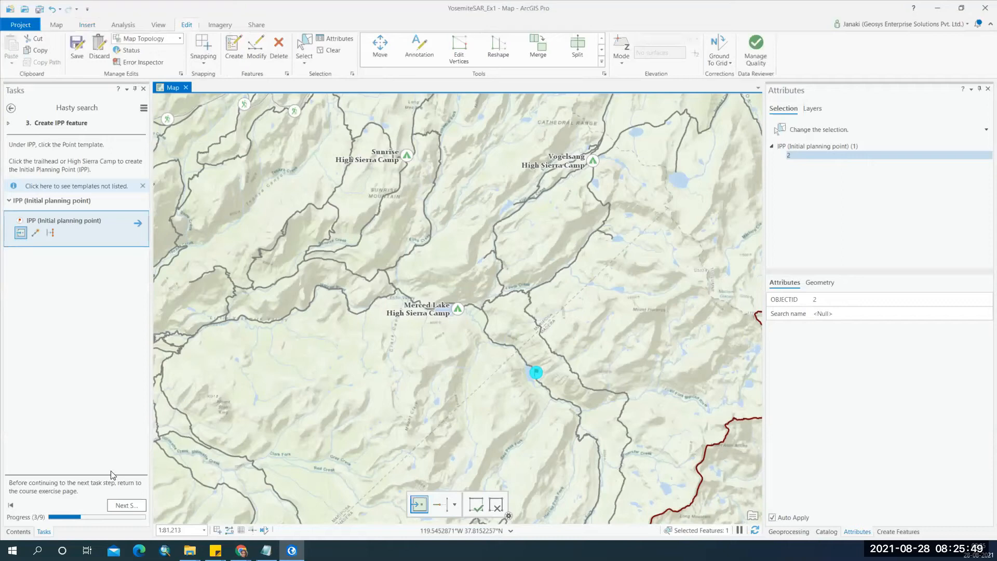
pyautogui.click(129, 504)
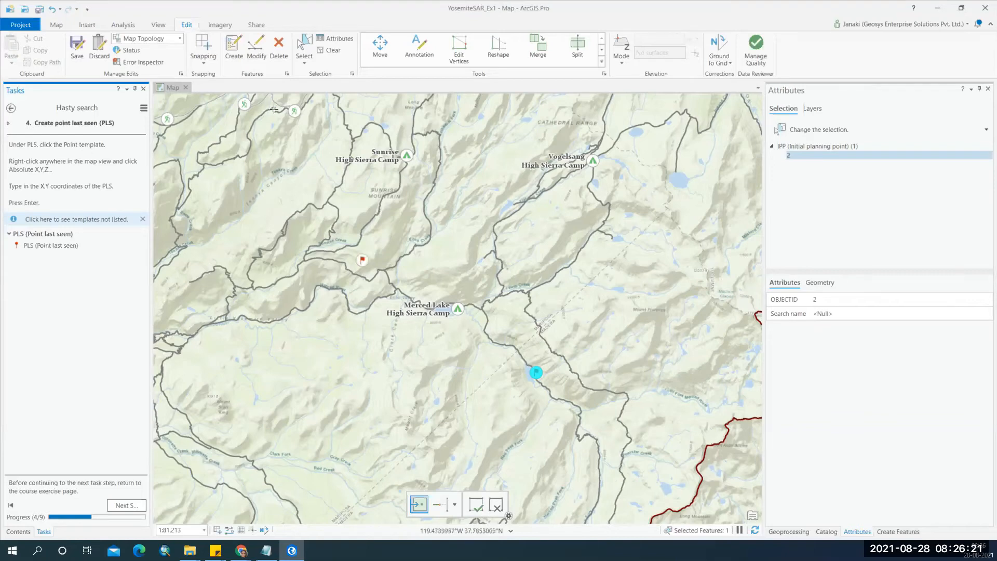
# Step: Undo the task's Create IPP feature step and its Select initial planning point (IPP) area step
pyautogui.click(59, 9)
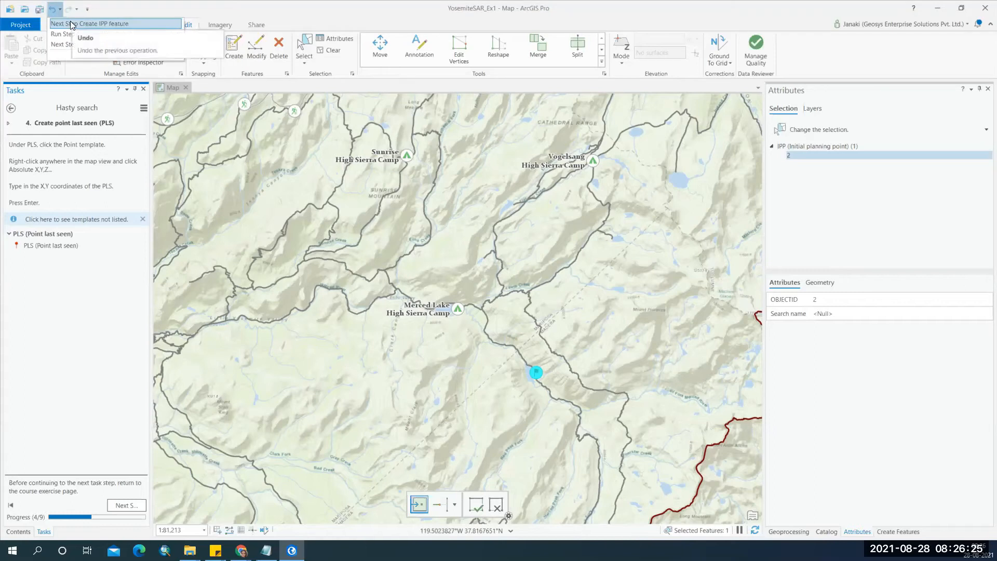
pyautogui.click(102, 24)
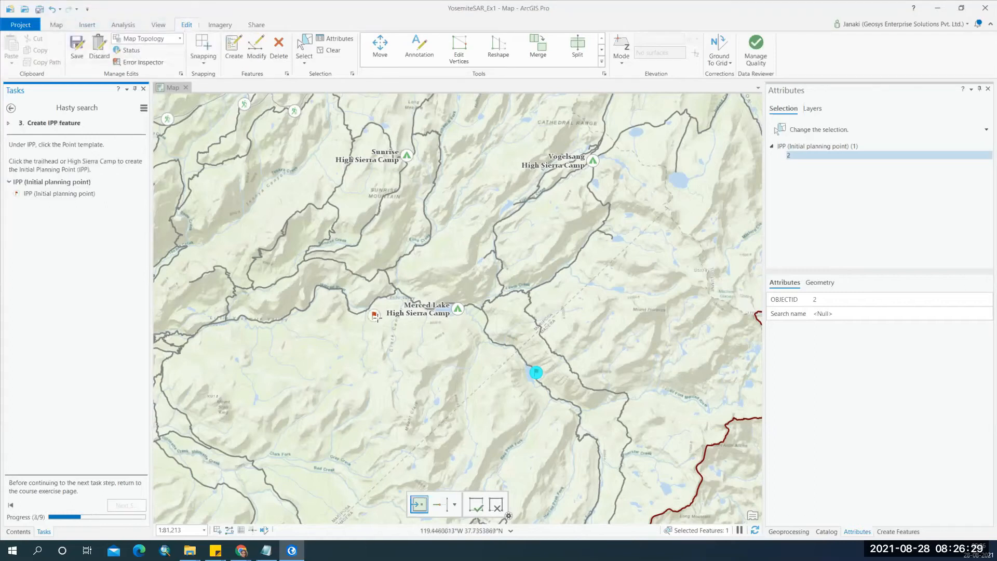
pyautogui.click(71, 212)
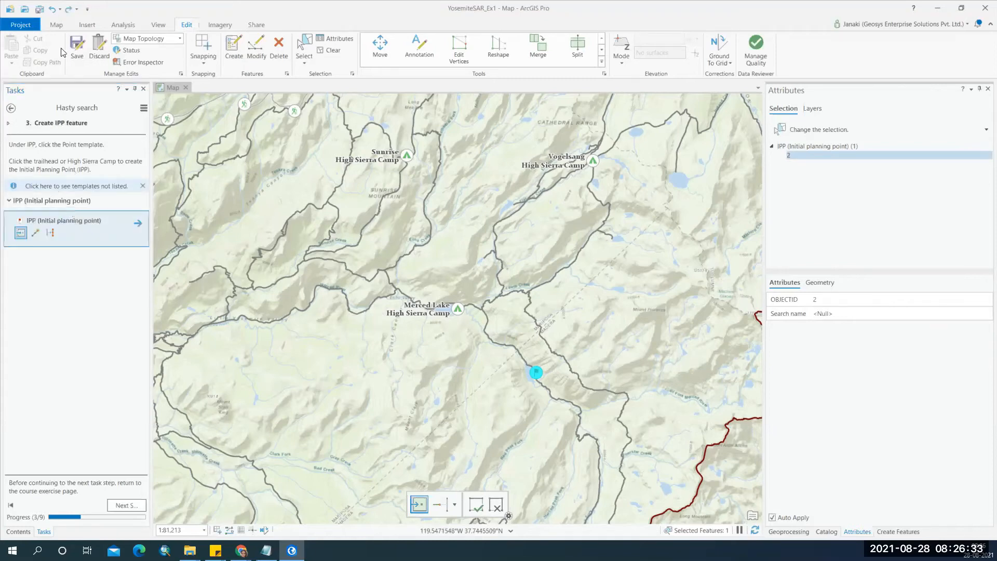
pyautogui.click(60, 9)
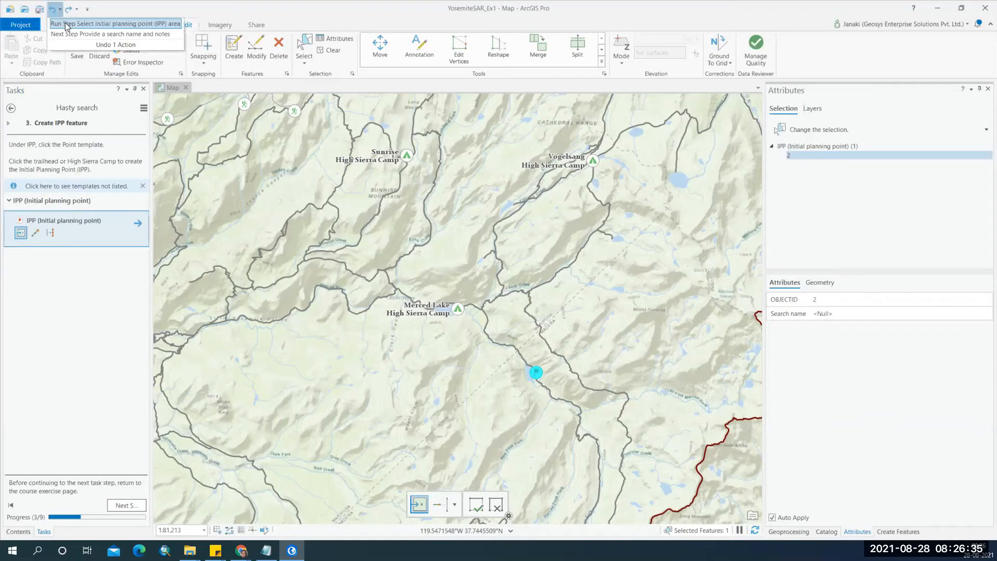
pyautogui.click(67, 24)
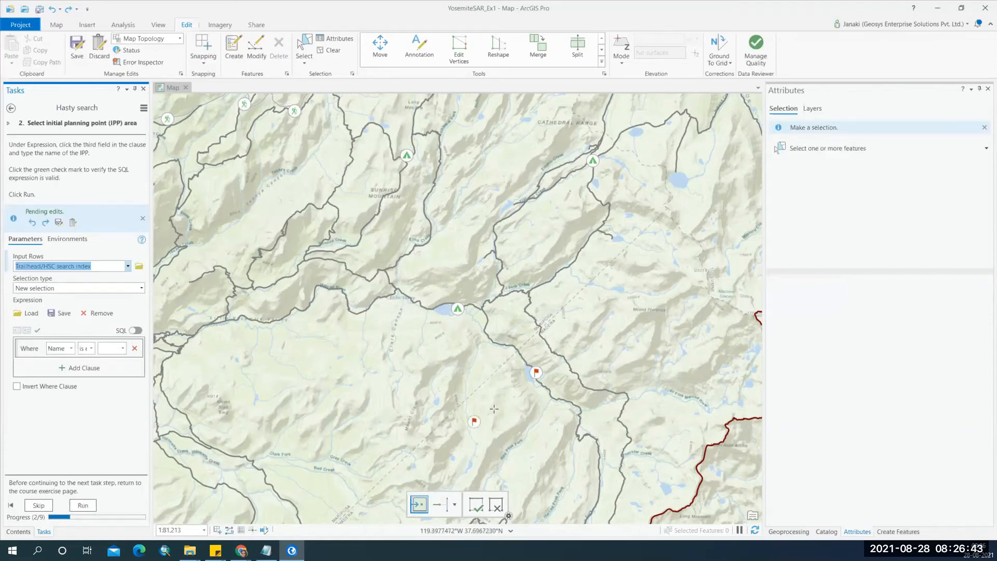
# Step: Clear the map selection and rerun the IPP area selection with Name equal to Merced Lake
pyautogui.click(306, 66)
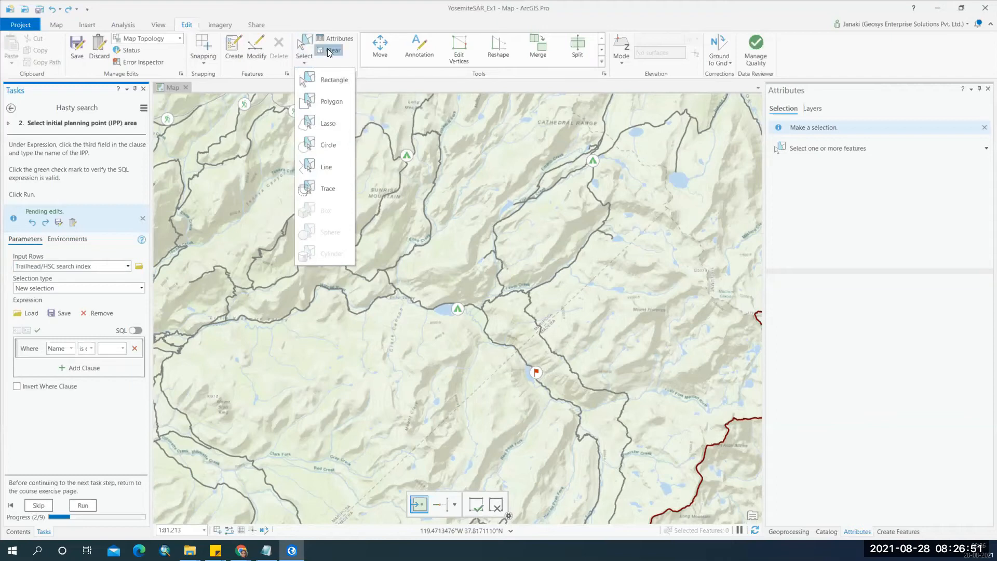
pyautogui.click(328, 49)
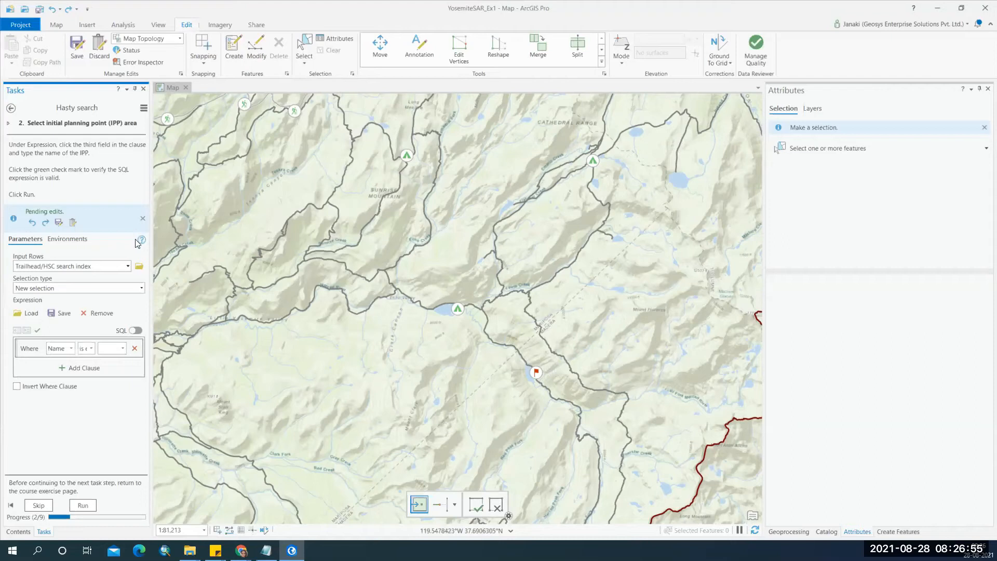
pyautogui.click(123, 349)
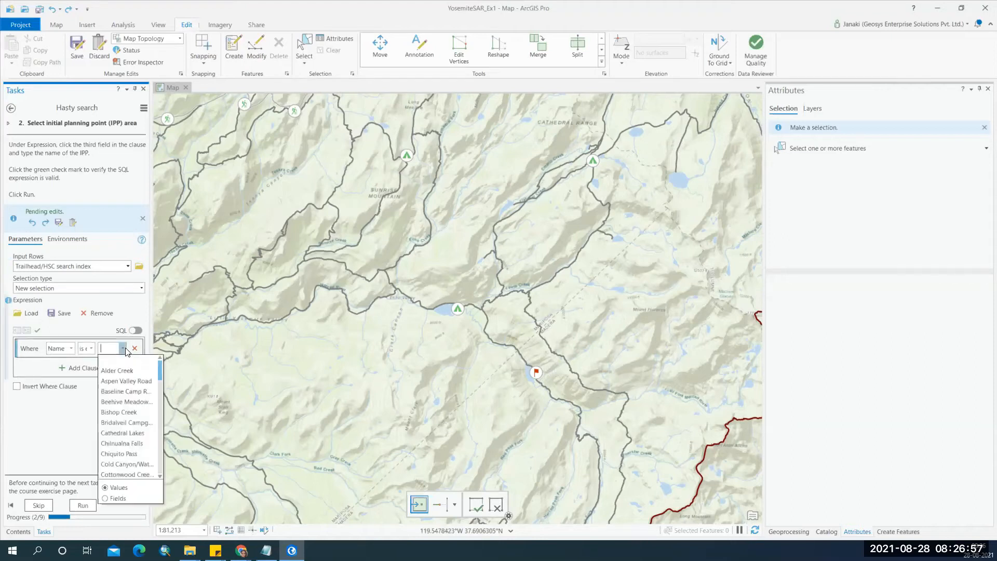
pyautogui.scroll(-3, 138, 407)
pyautogui.scroll(-5, 140, 420)
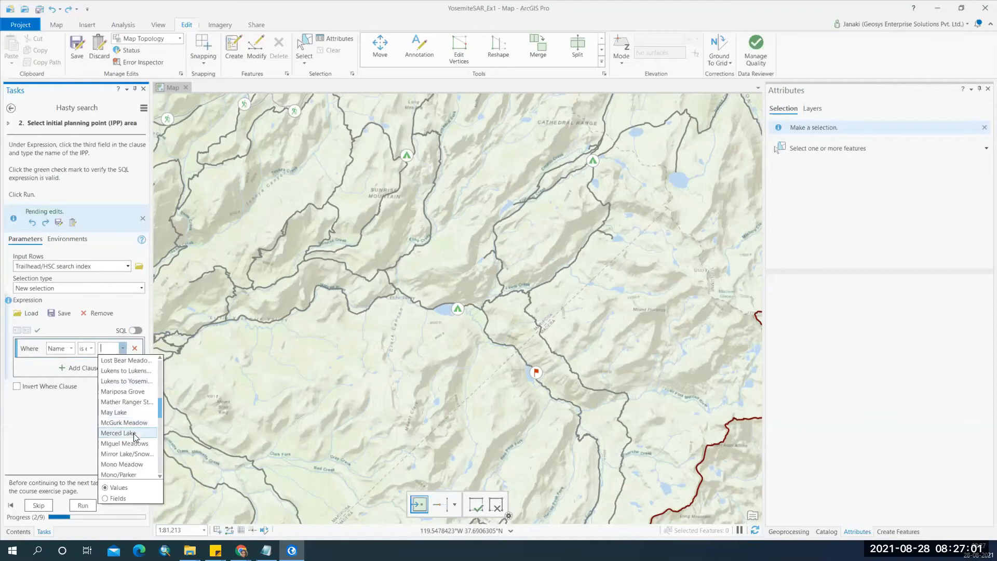
pyautogui.click(133, 433)
pyautogui.click(88, 506)
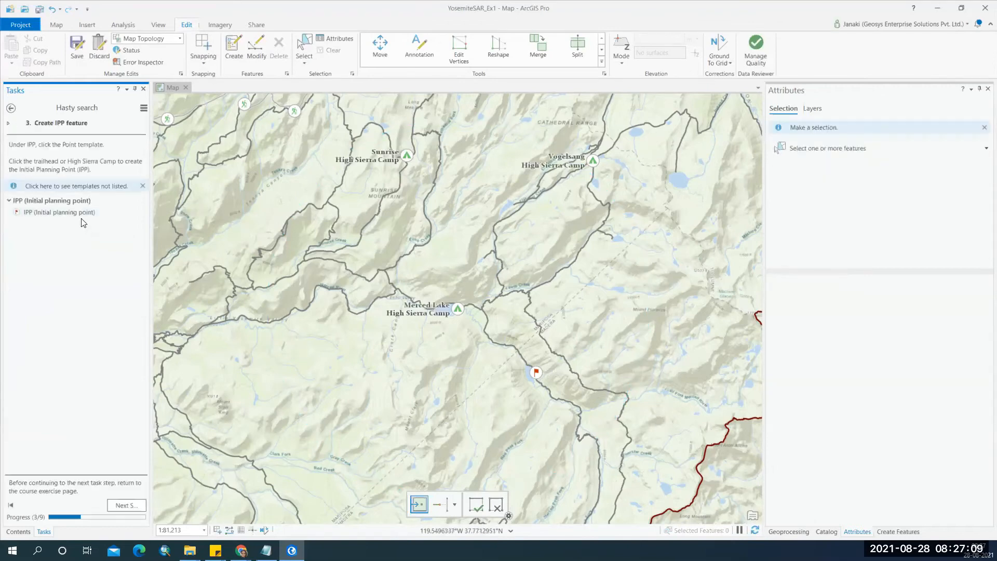
# Step: Create the IPP point on the Merced Lake High Sierra Camp symbol and advance to the point last seen (PLS) step
pyautogui.click(87, 215)
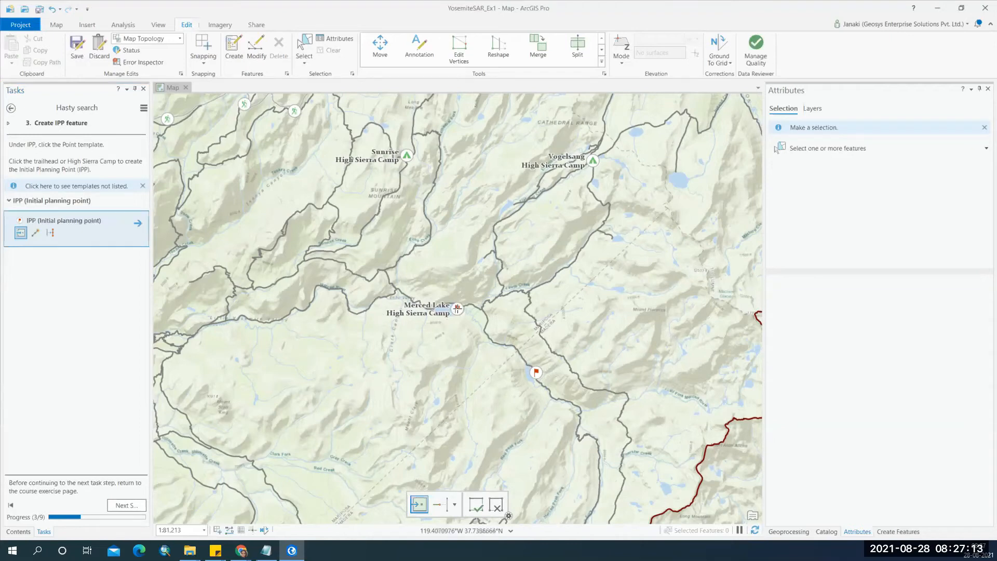
pyautogui.click(457, 309)
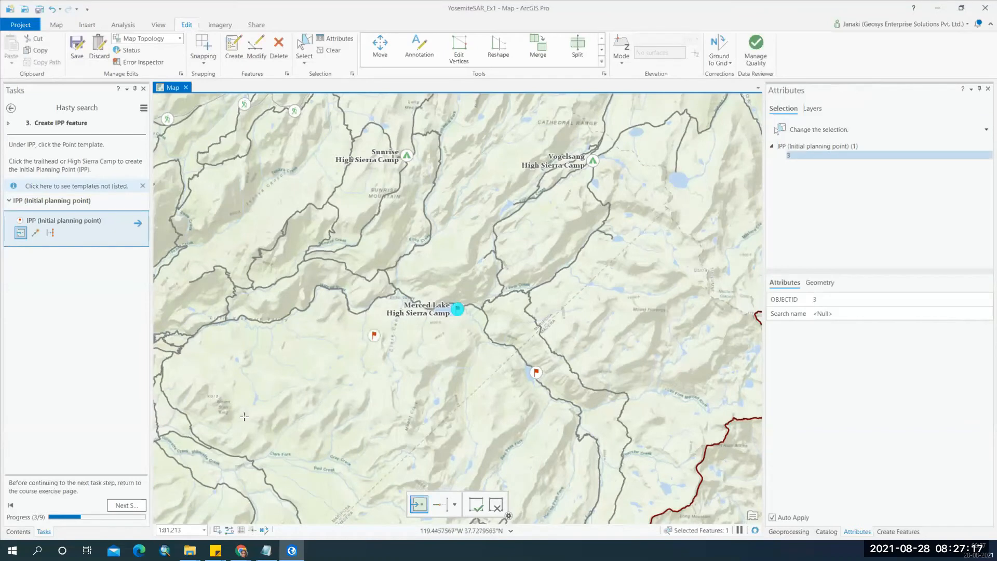
pyautogui.click(126, 505)
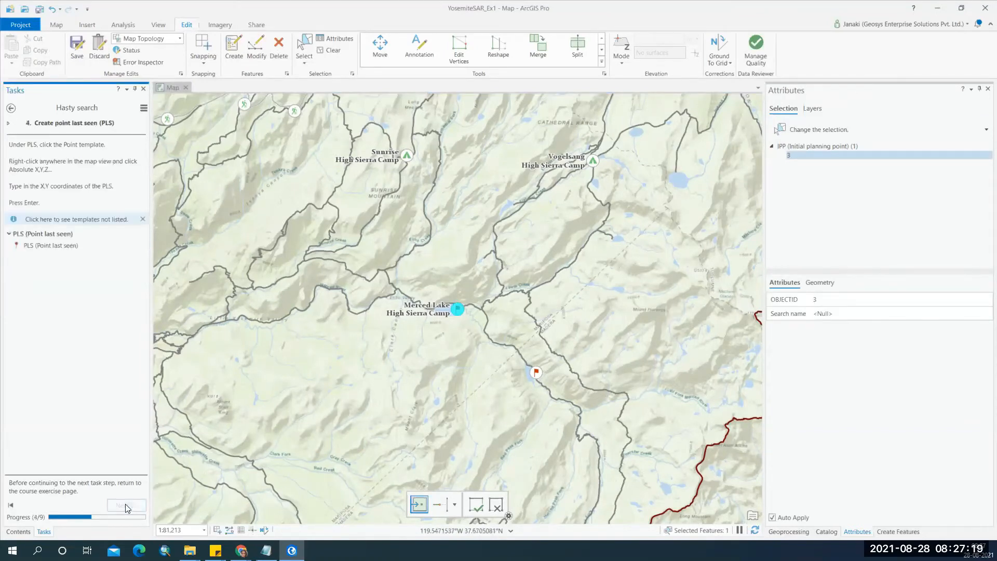
# Step: Create the PLS (Point last seen) feature at absolute coordinates X 291171 m and Y 4176913 m
pyautogui.click(77, 247)
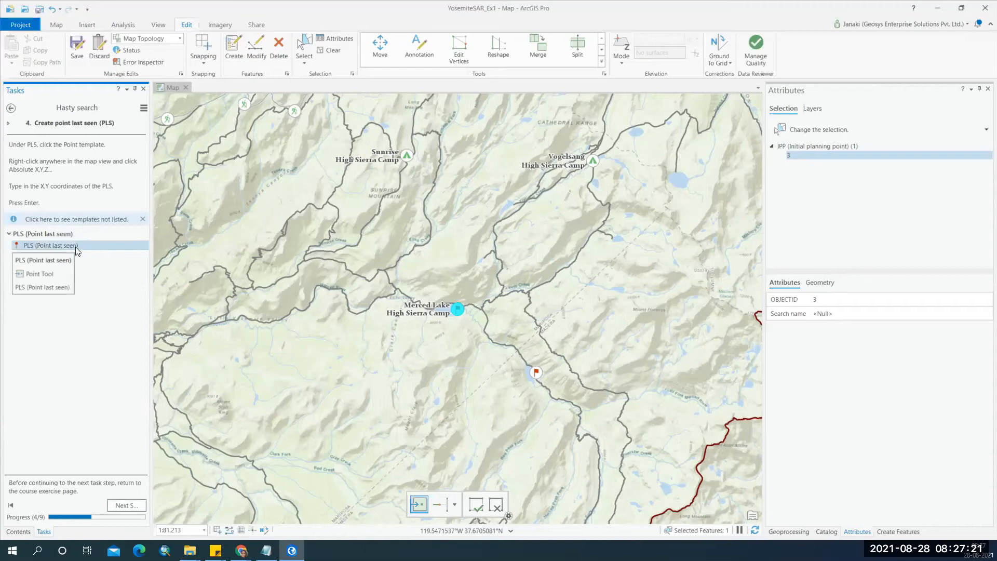
pyautogui.click(75, 244)
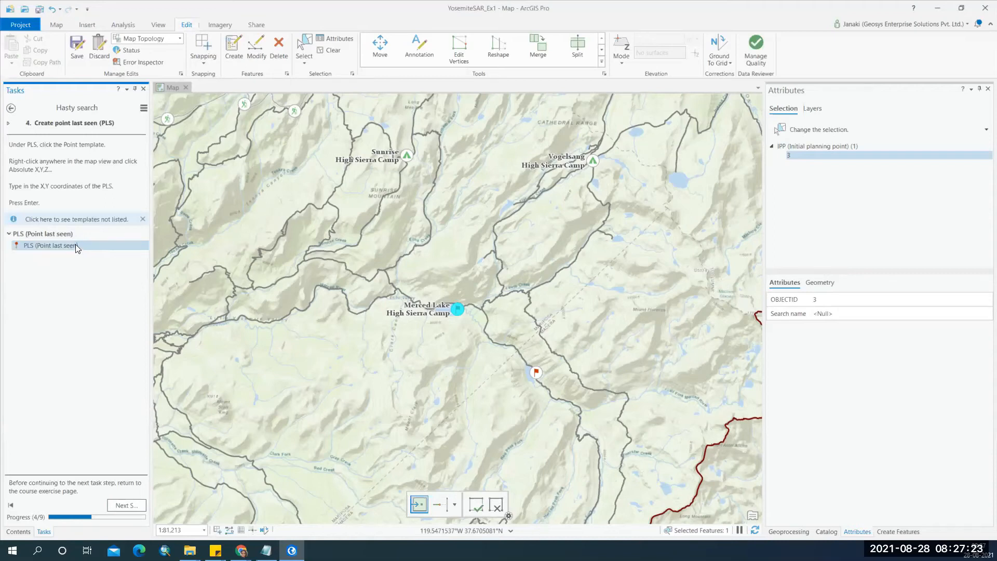
pyautogui.rightClick(525, 373)
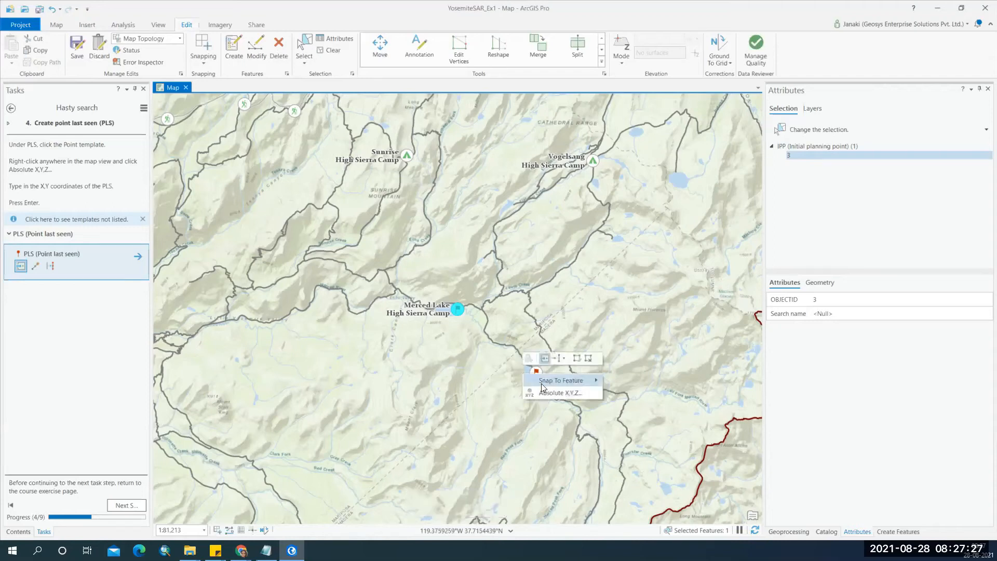
pyautogui.click(529, 393)
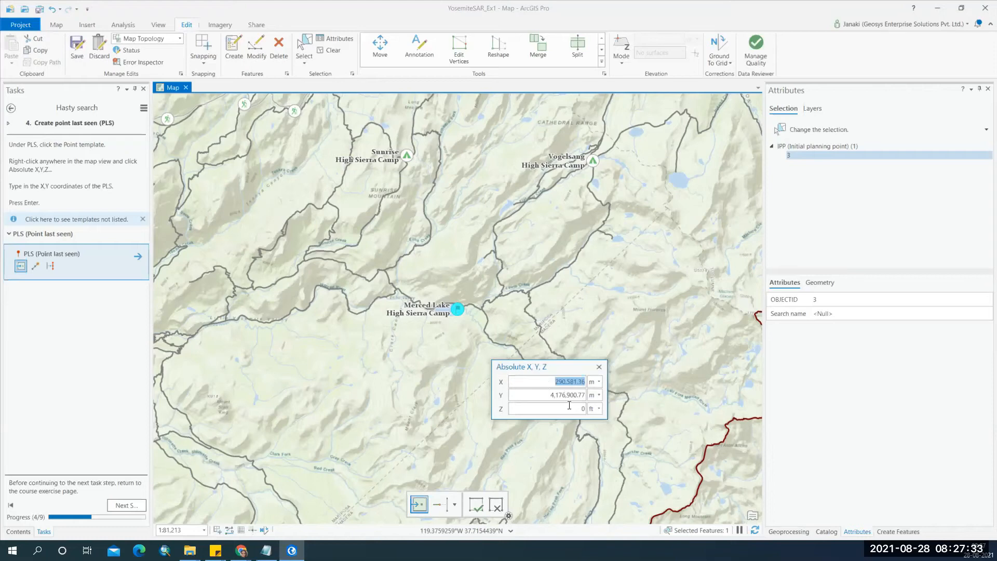
pyautogui.write('291171')
pyautogui.press('Tab')
pyautogui.write('4176913')
pyautogui.press('Return')
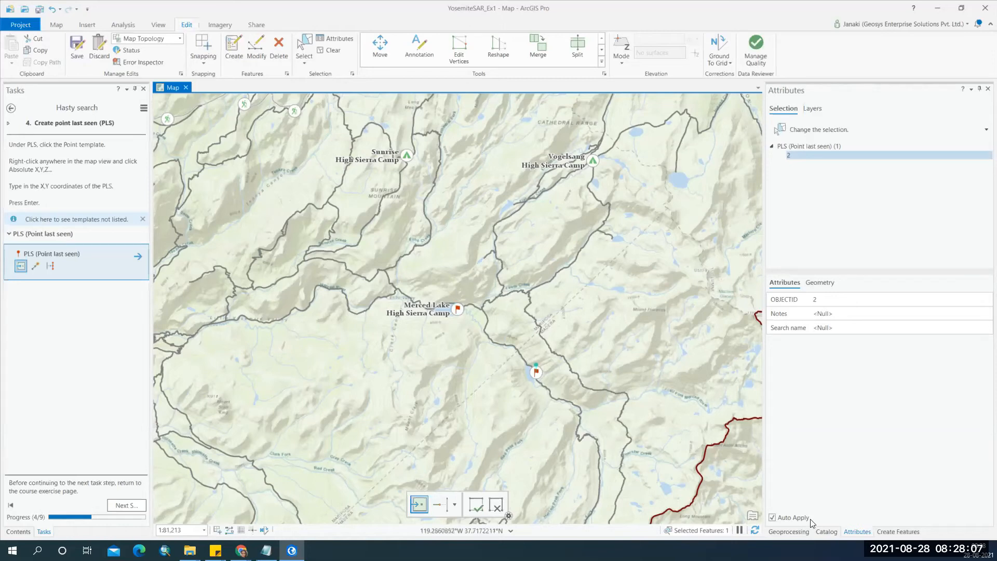
# Step: Fill in the PLS point's Notes with whom the search is for and its Search name with the place that person was last seen
pyautogui.click(903, 324)
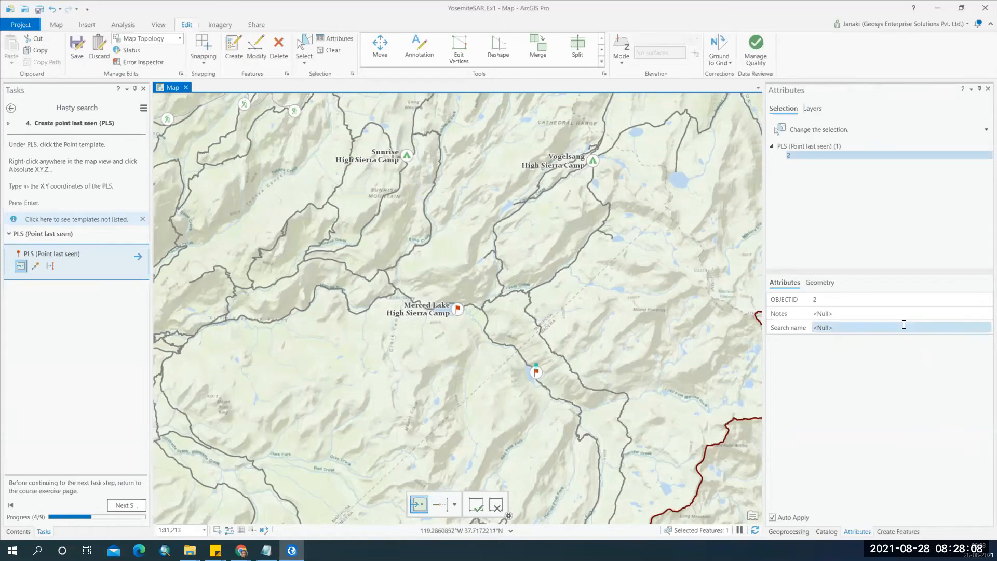
pyautogui.click(877, 313)
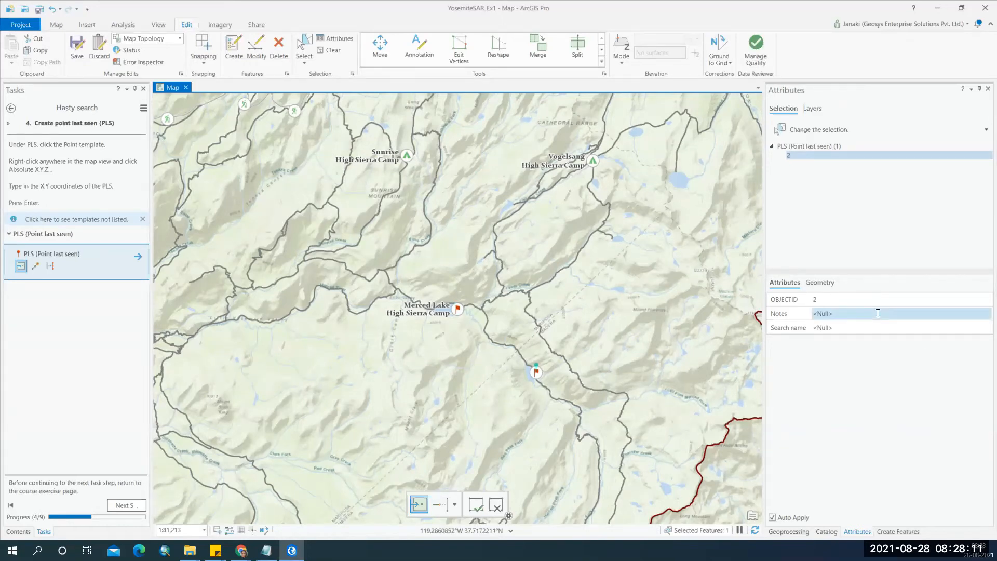
pyautogui.click(337, 40)
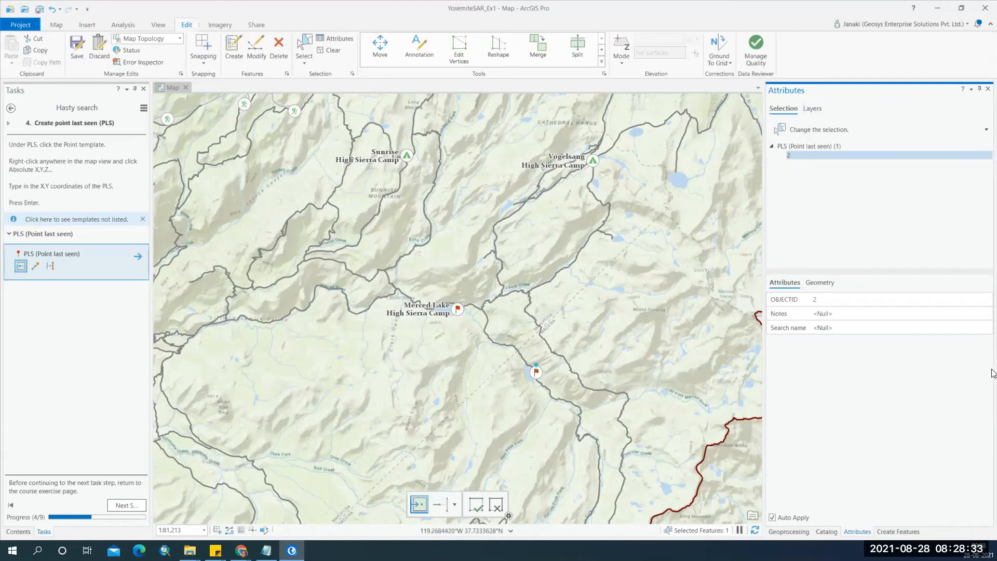
pyautogui.click(861, 313)
pyautogui.click(860, 314)
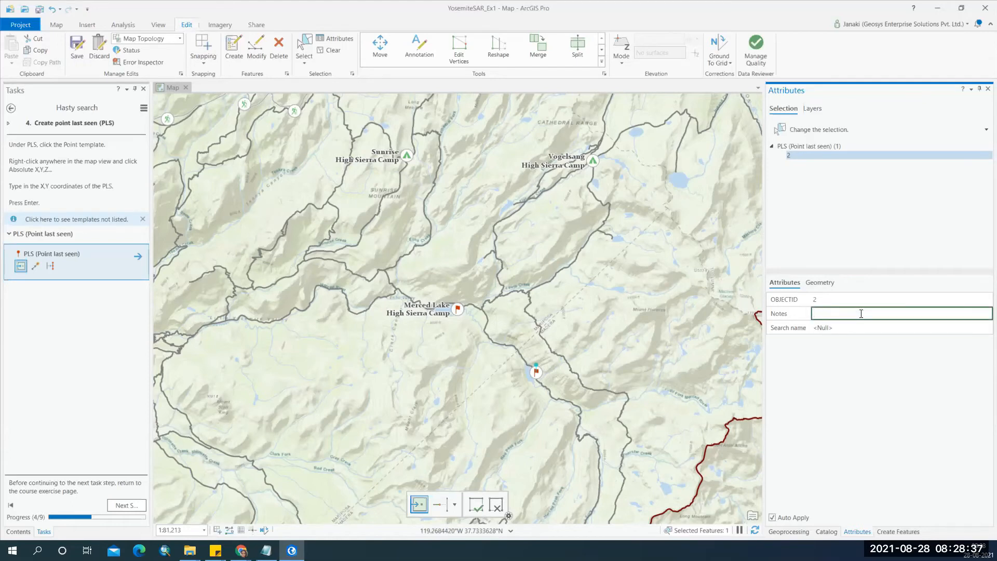
pyautogui.write('Searching for Jones')
pyautogui.click(859, 326)
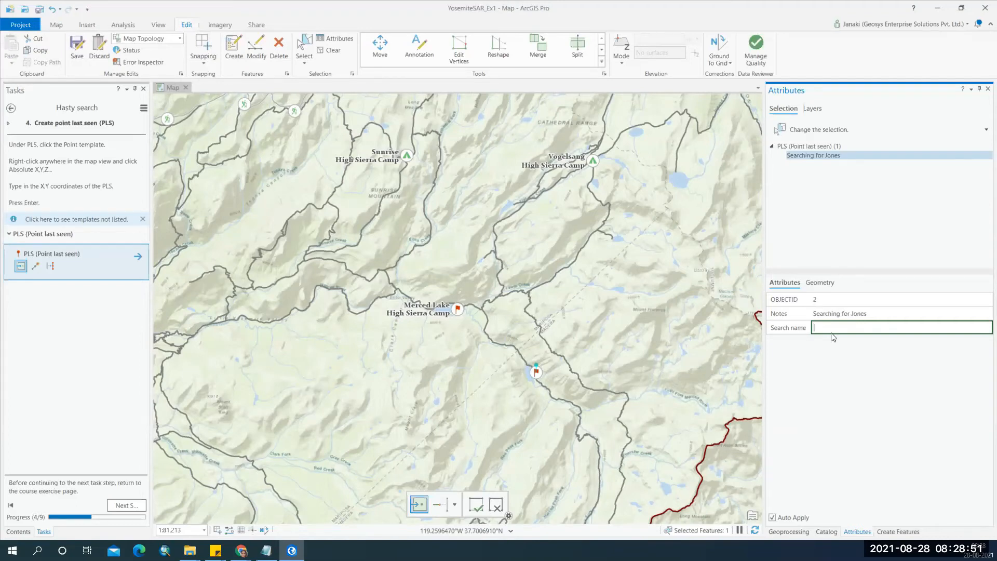
pyautogui.write('Place where Jones was seen at last')
pyautogui.press('Return')
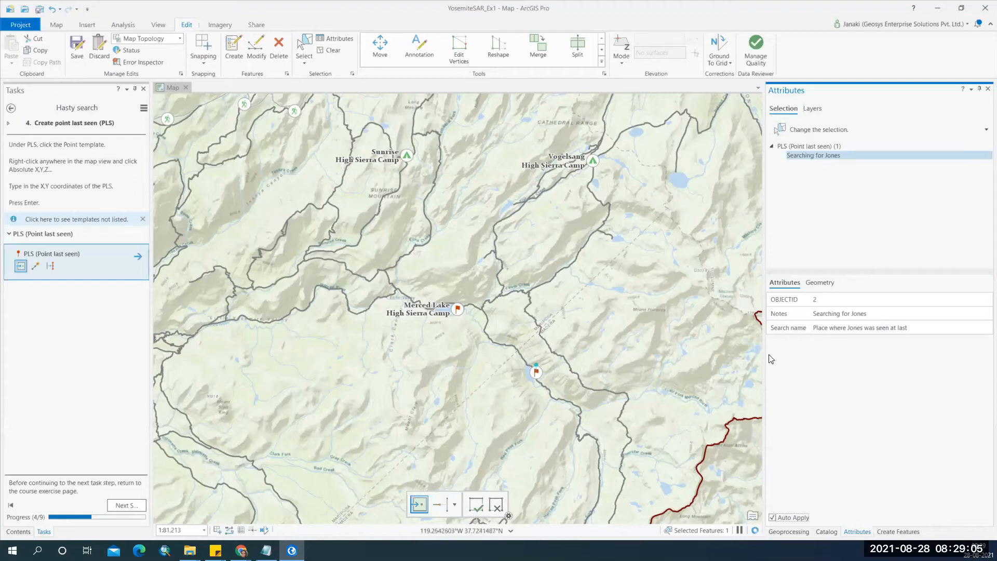
# Step: Advance to Select trails, select the trails from Merced Lake High Sierra Camp past the PLS point, and proceed to Assign trails to teams
pyautogui.click(132, 505)
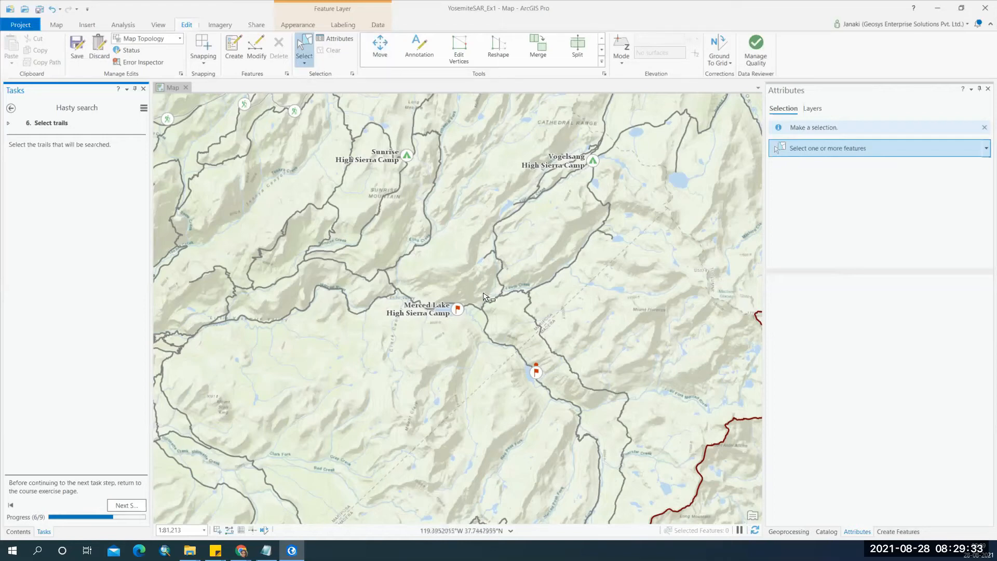
pyautogui.moveTo(471, 303); pyautogui.dragTo(494, 319)
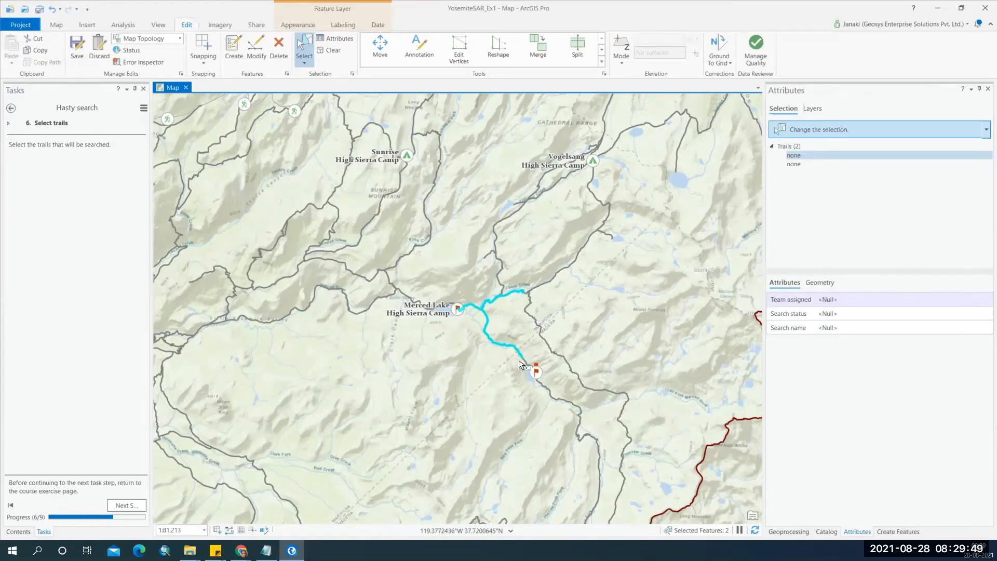
pyautogui.moveTo(518, 360); pyautogui.dragTo(558, 419)
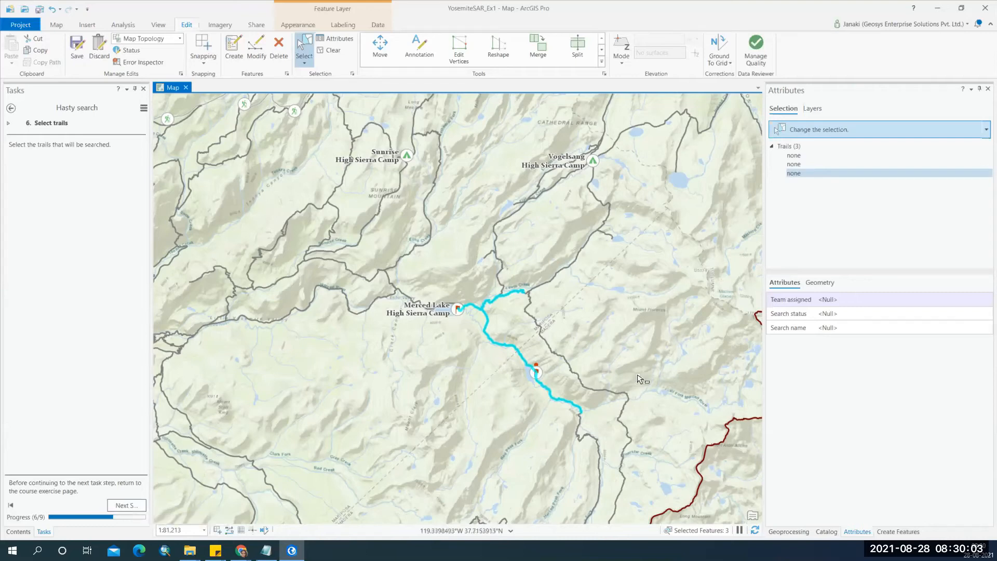
pyautogui.click(875, 294)
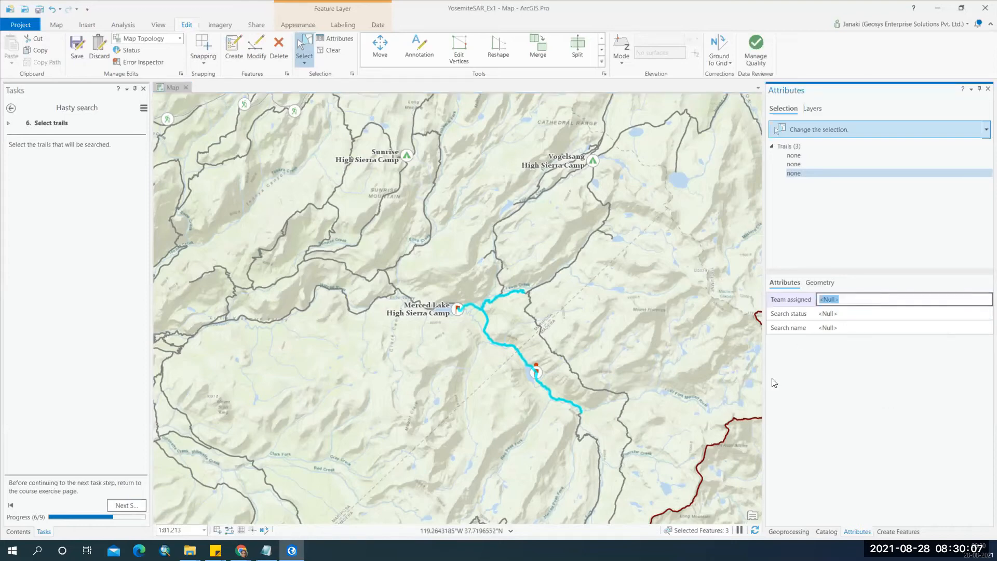
pyautogui.click(135, 505)
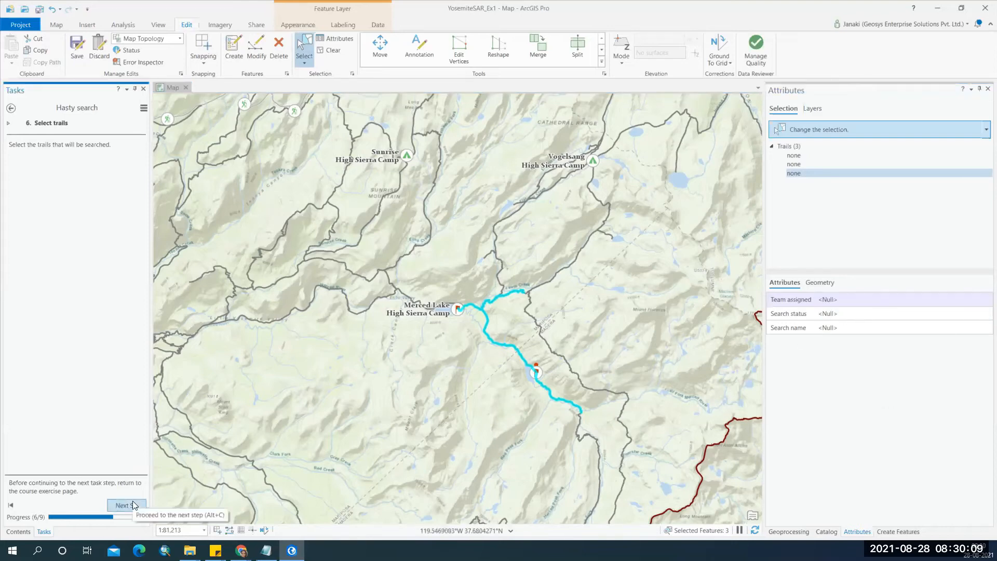
pyautogui.click(132, 503)
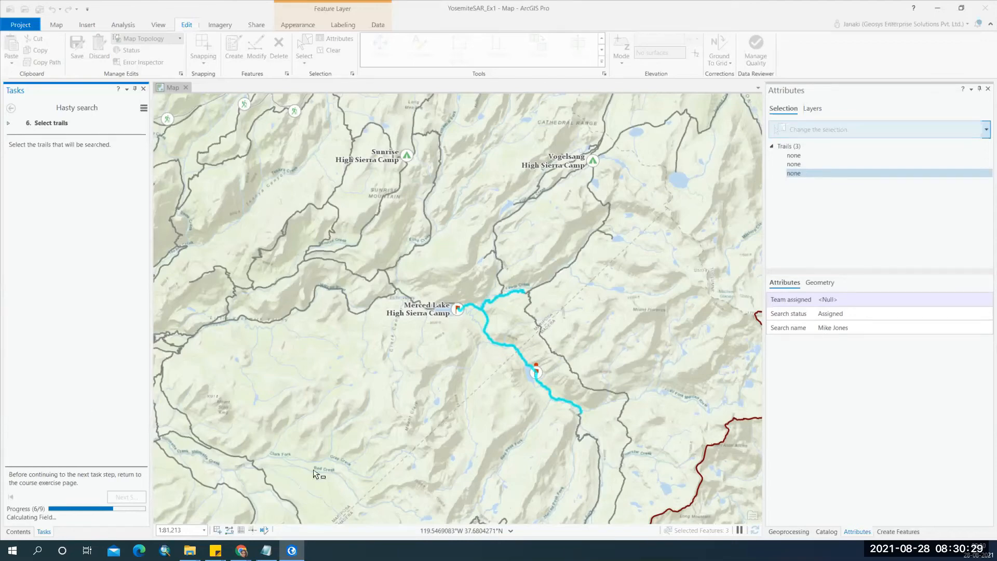
pyautogui.click(898, 313)
pyautogui.click(536, 325)
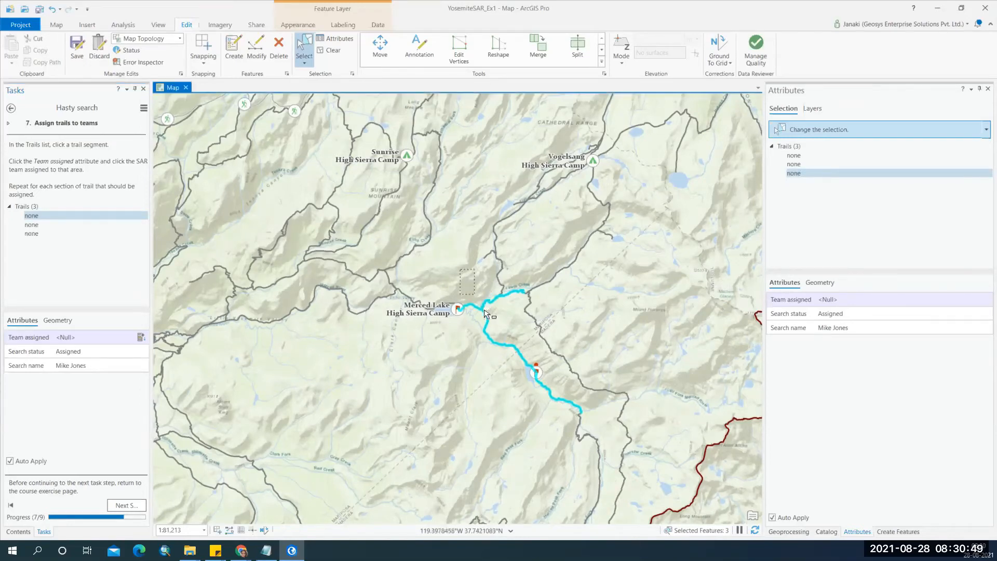
pyautogui.click(516, 356)
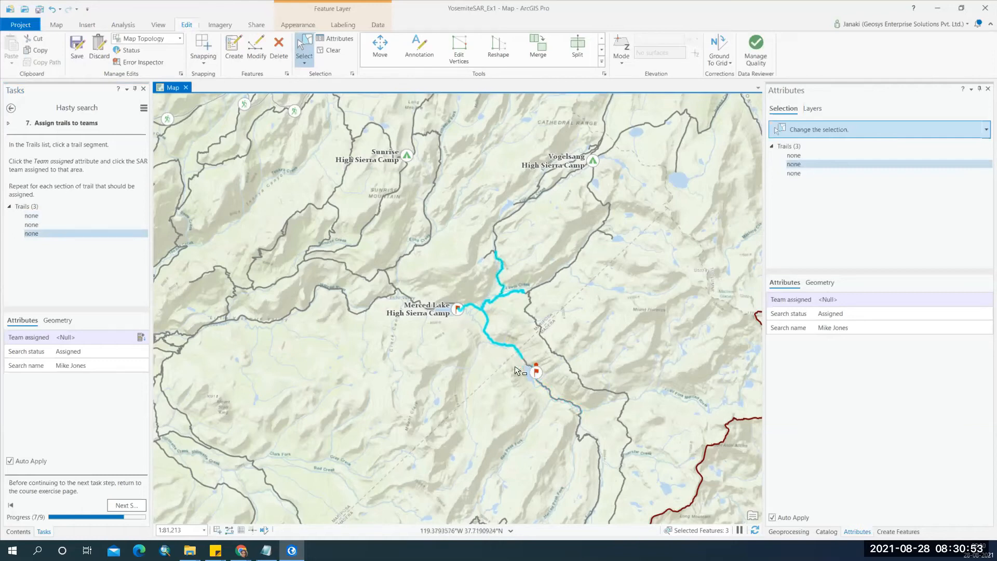
pyautogui.moveTo(505, 358); pyautogui.dragTo(572, 419)
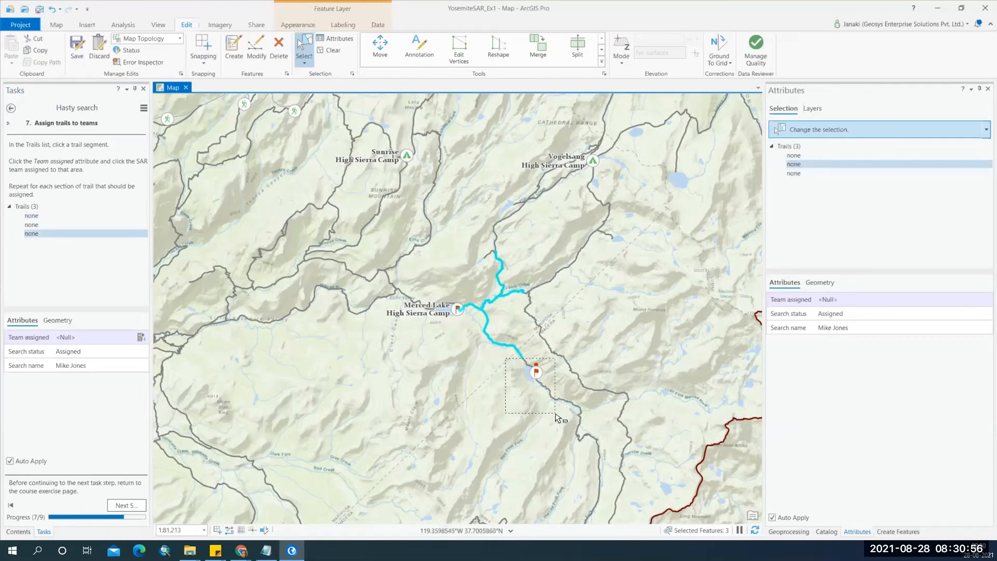
pyautogui.click(470, 309)
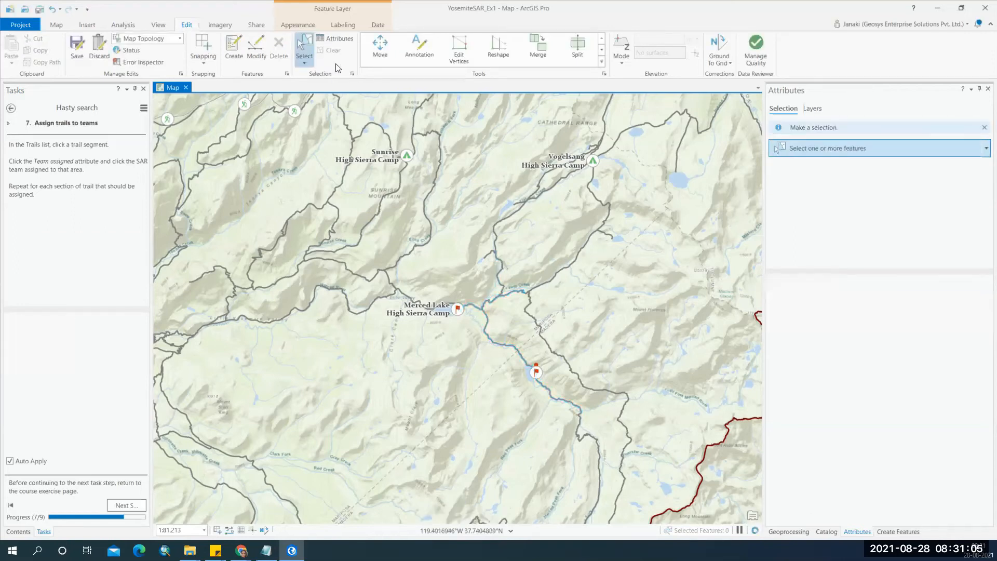
# Step: Assign the trail running east from Merced Lake High Sierra Camp to Team 1 and the branch southeast toward the PLS point to Team 2
pyautogui.moveTo(474, 305); pyautogui.dragTo(476, 312)
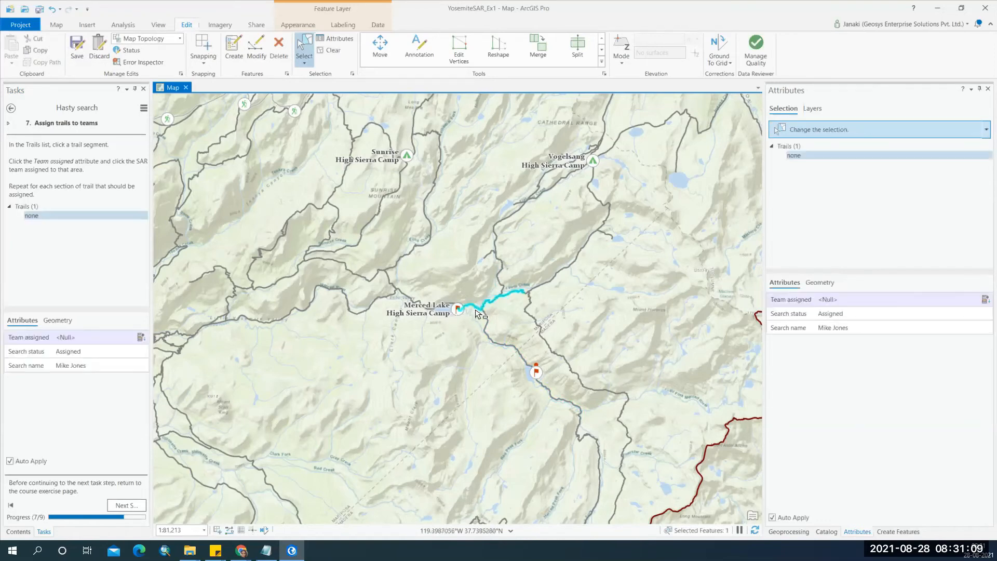
pyautogui.click(824, 300)
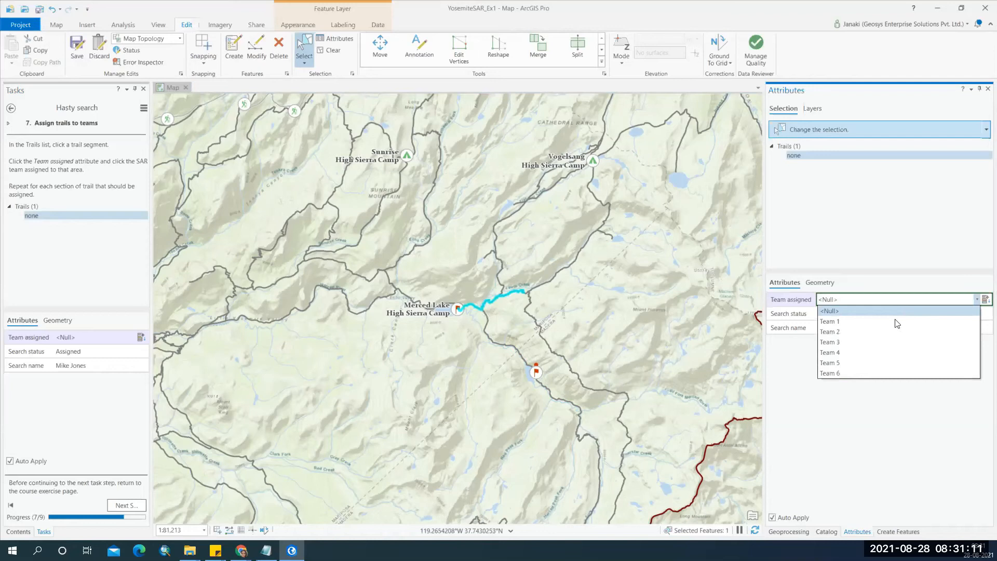
pyautogui.click(886, 323)
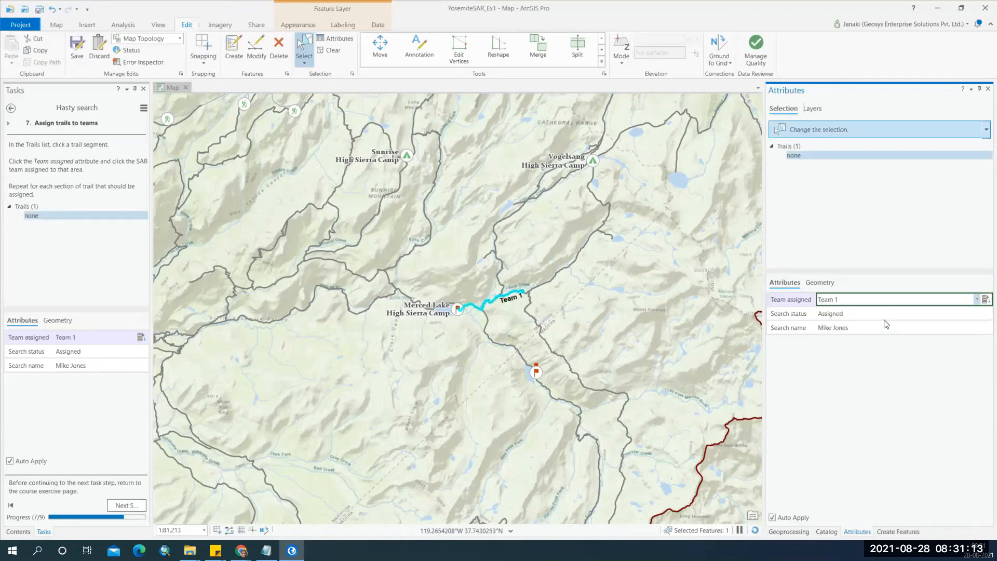
pyautogui.click(483, 327)
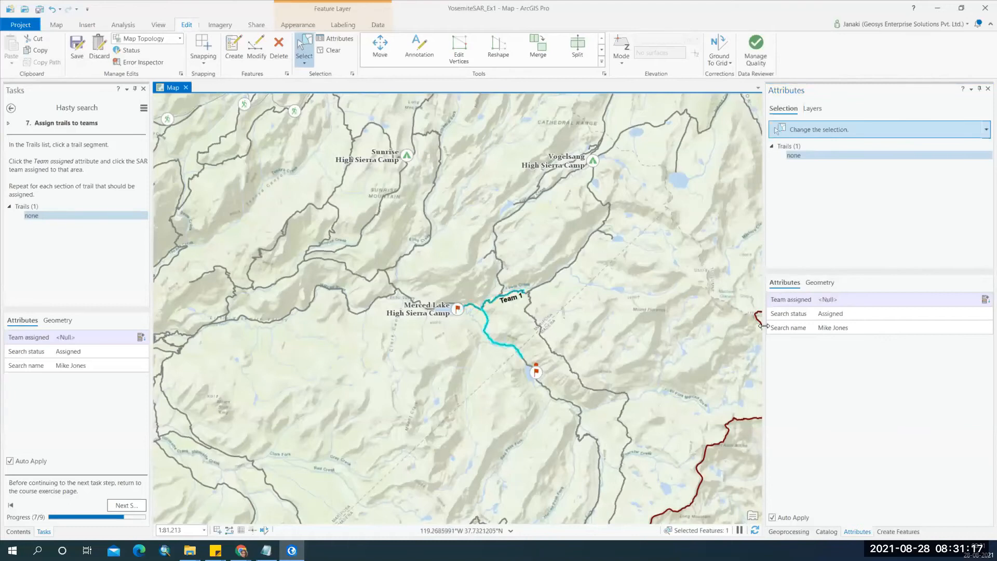
pyautogui.click(850, 302)
pyautogui.click(852, 329)
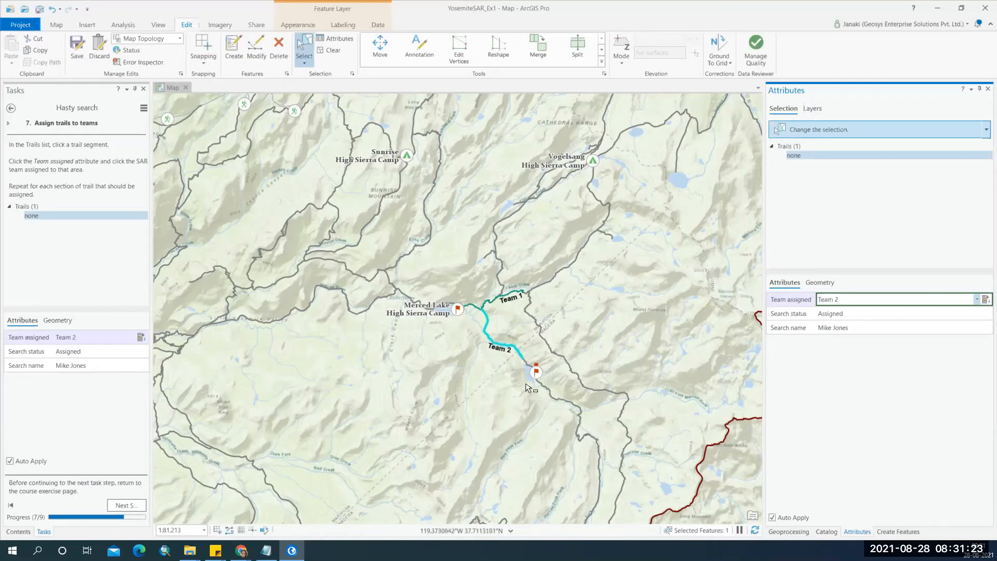
# Step: Assign the trail segment passing the PLS point to Team 3 and the short segment continuing south of it to Team 4
pyautogui.moveTo(512, 369); pyautogui.dragTo(569, 405)
pyautogui.click(857, 299)
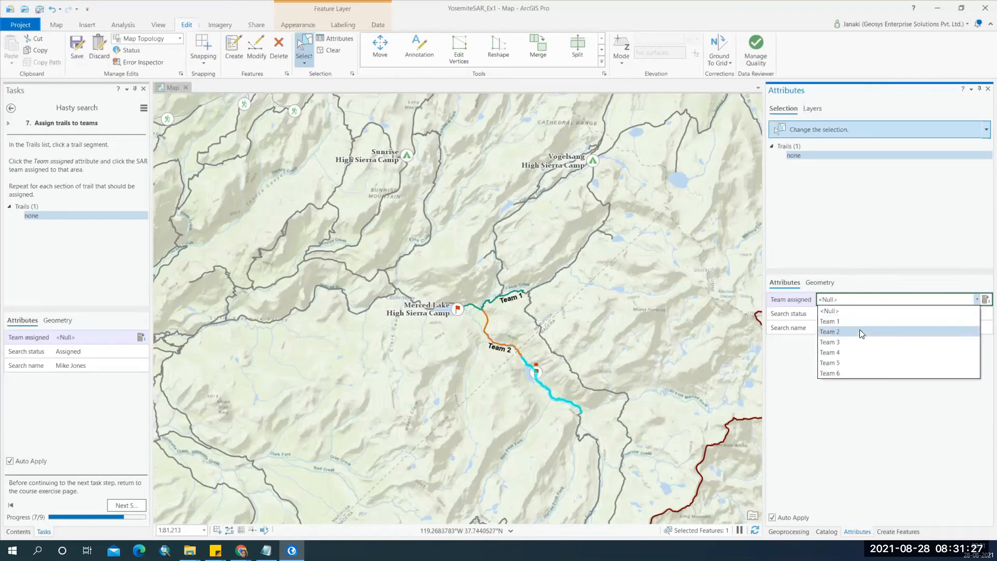
pyautogui.click(860, 340)
pyautogui.moveTo(555, 422); pyautogui.dragTo(590, 429)
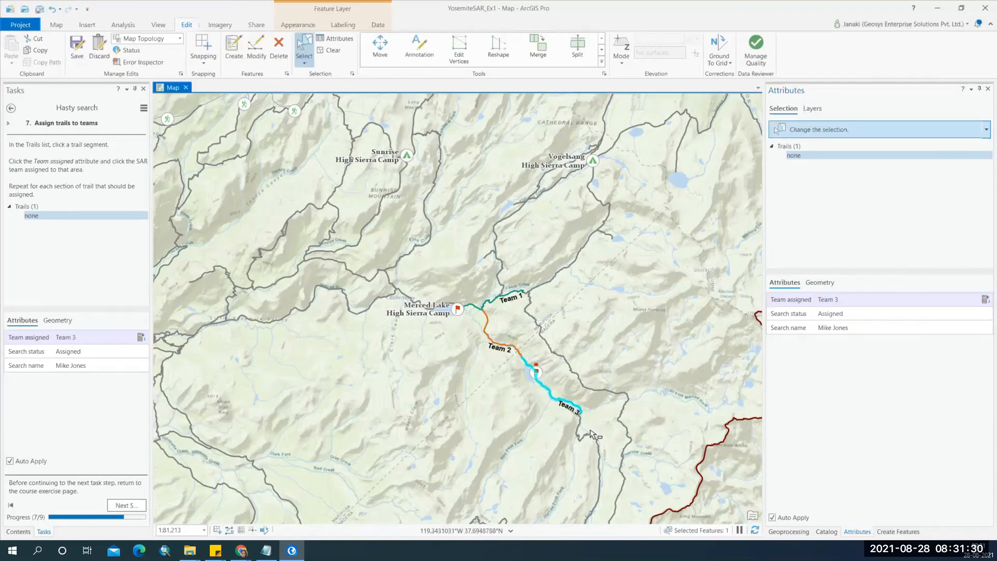
pyautogui.click(854, 299)
pyautogui.click(858, 352)
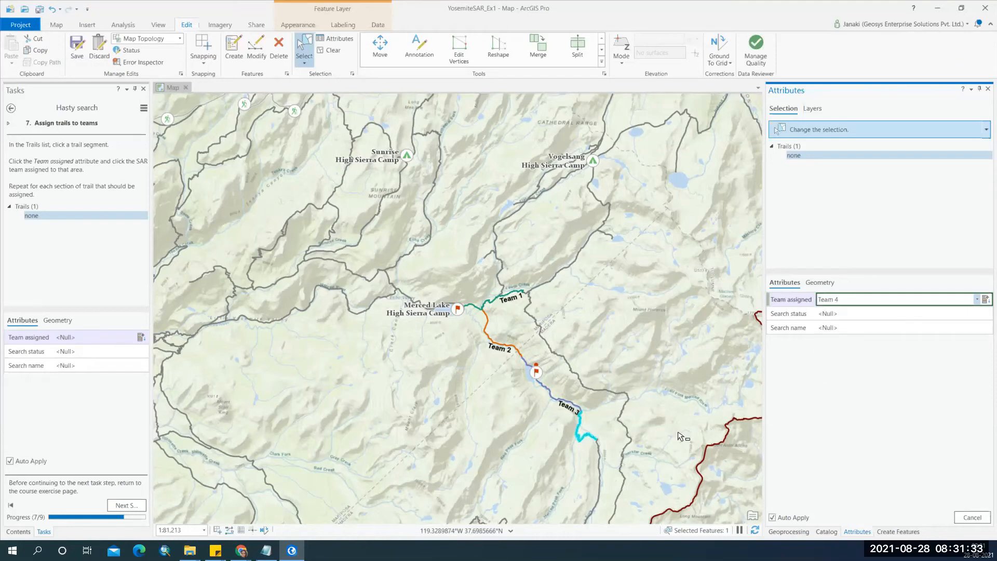
pyautogui.click(587, 450)
# Step: Assign the long southern trail segment beyond Team 4 to Team 5 and the segment branching north from Team 1's trail to Team 6
pyautogui.click(605, 471)
pyautogui.click(868, 300)
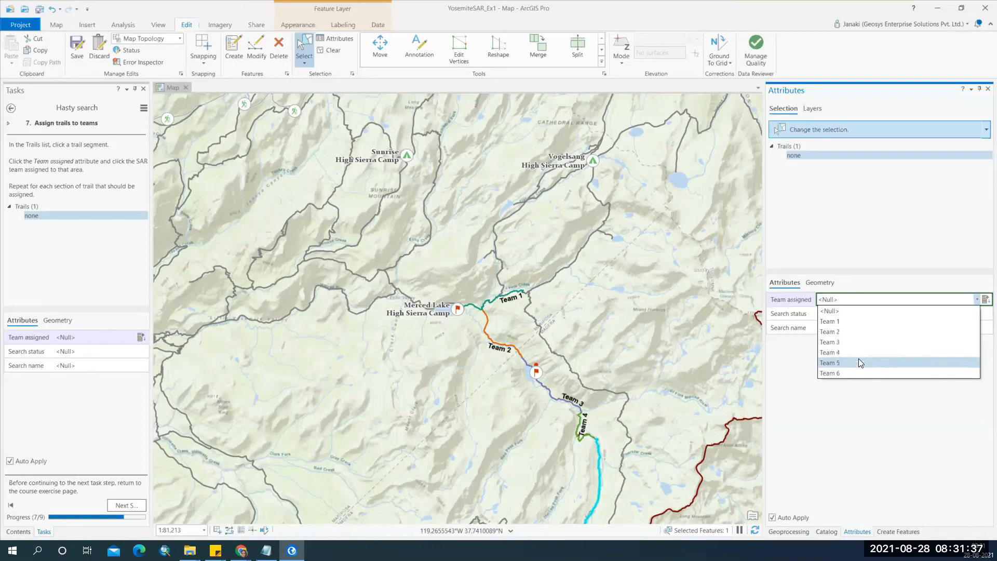
pyautogui.click(858, 361)
pyautogui.moveTo(467, 281); pyautogui.dragTo(512, 296)
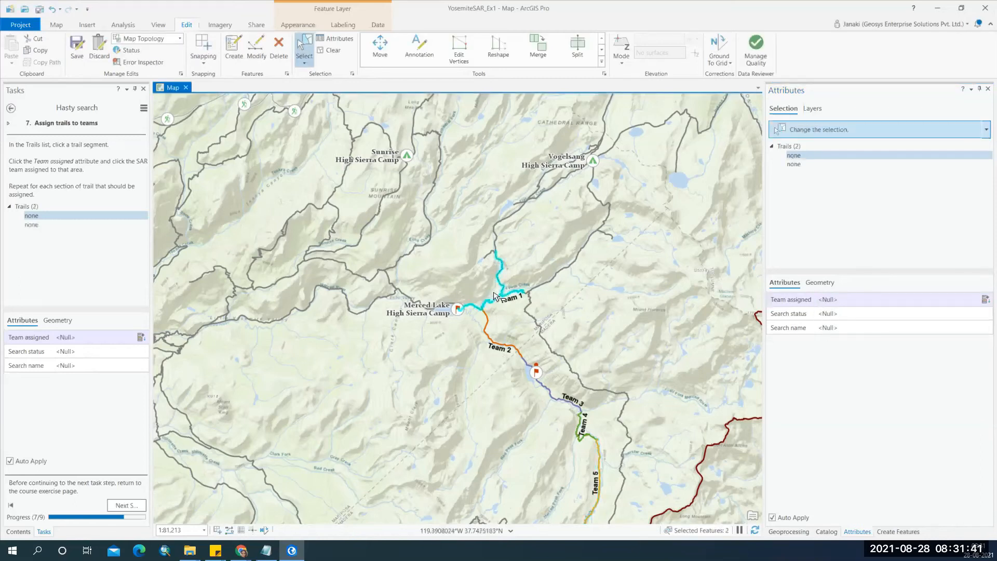
pyautogui.click(878, 298)
pyautogui.click(870, 304)
pyautogui.click(862, 369)
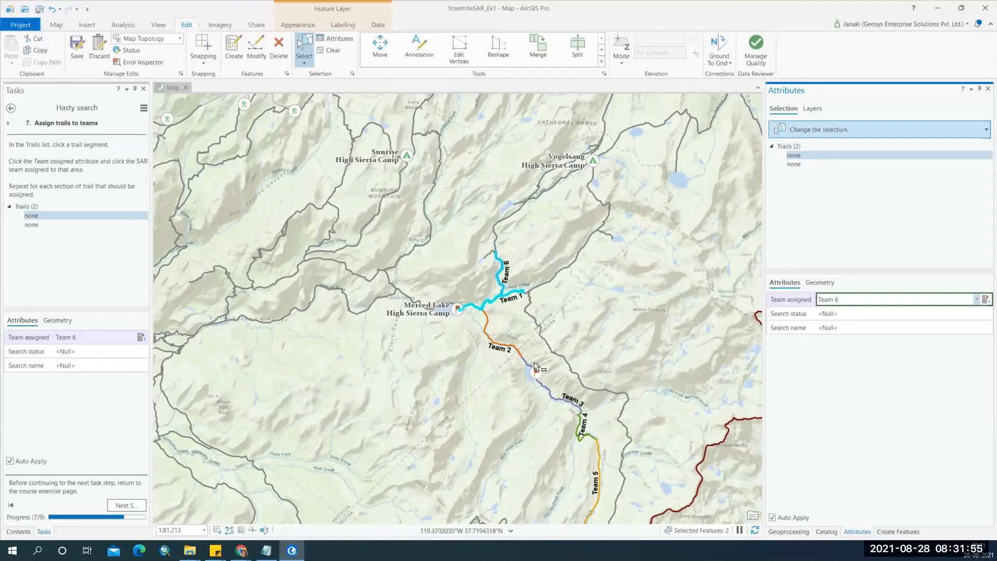
# Step: Advance to the Enable map series step and enable the layout's map series in Layout Properties
pyautogui.click(140, 503)
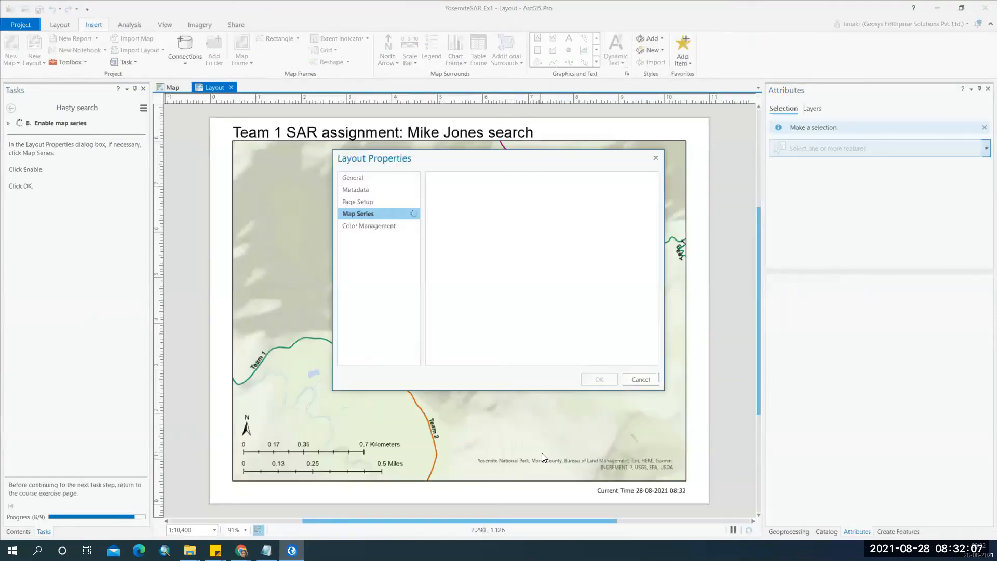
pyautogui.moveTo(512, 158); pyautogui.dragTo(785, 288)
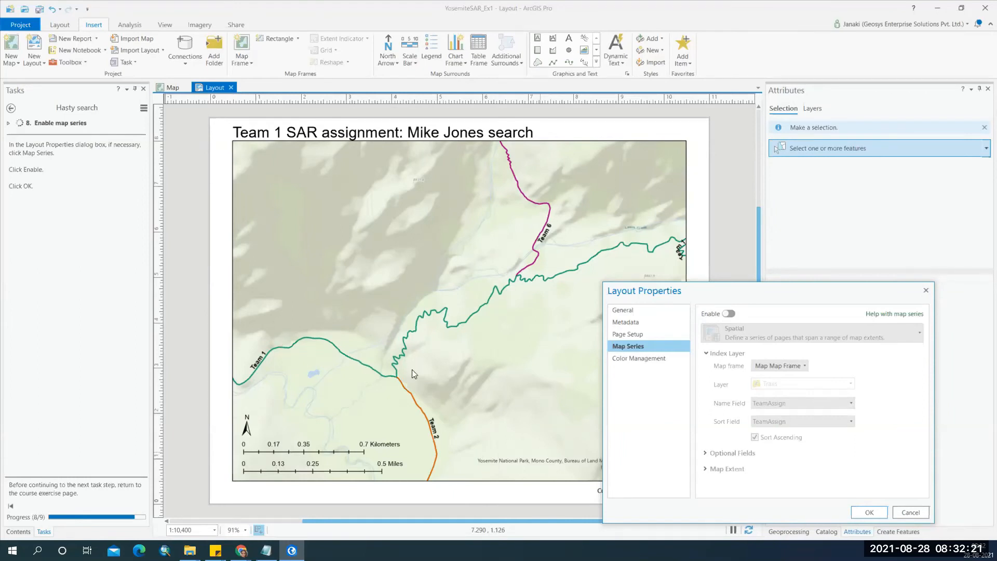
pyautogui.click(733, 312)
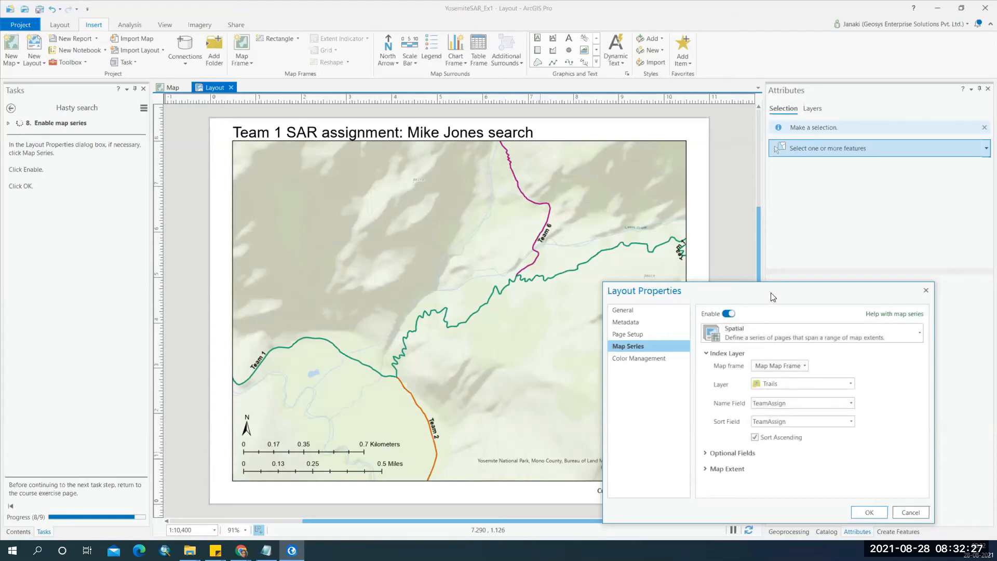
pyautogui.moveTo(772, 292); pyautogui.dragTo(750, 214)
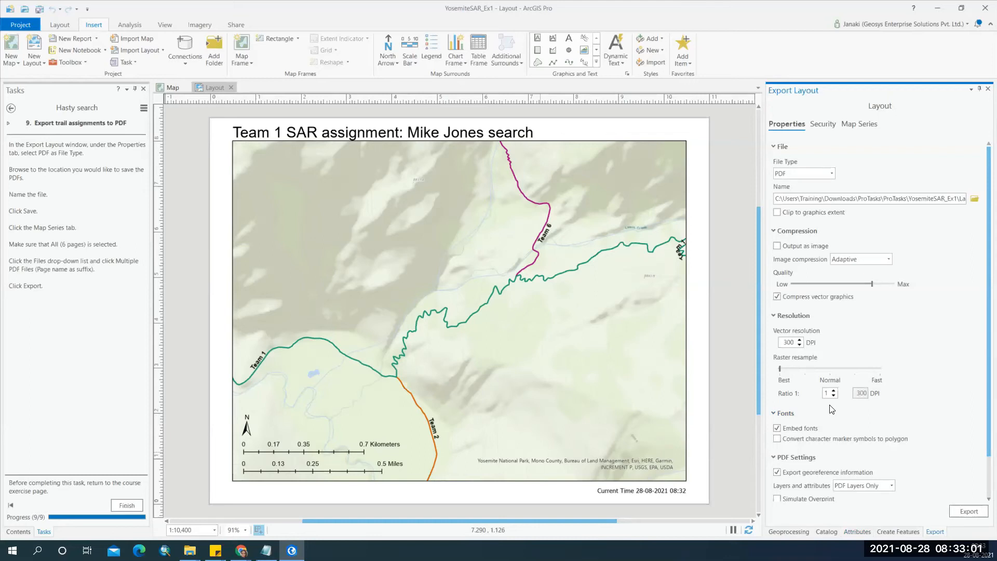
# Step: Name the PDF export file SearchandRescue in the YosemiteSAR_Ex1 folder
pyautogui.moveTo(951, 198)
pyautogui.mouseDown()
pyautogui.moveTo(996, 198)
pyautogui.moveTo(954, 203)
pyautogui.mouseUp()
pyautogui.click(942, 200)
pyautogui.write('Searc')
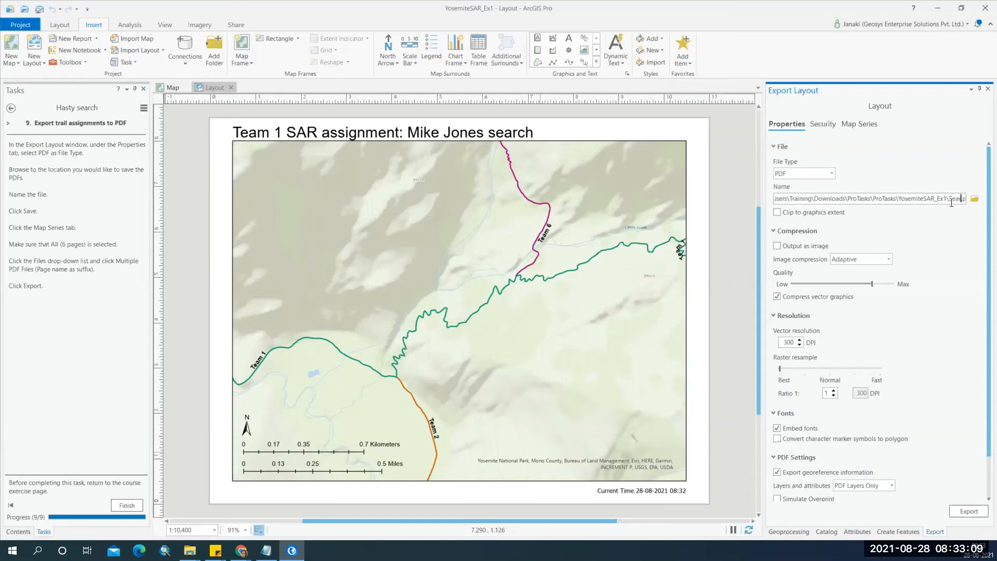
pyautogui.write('handE')
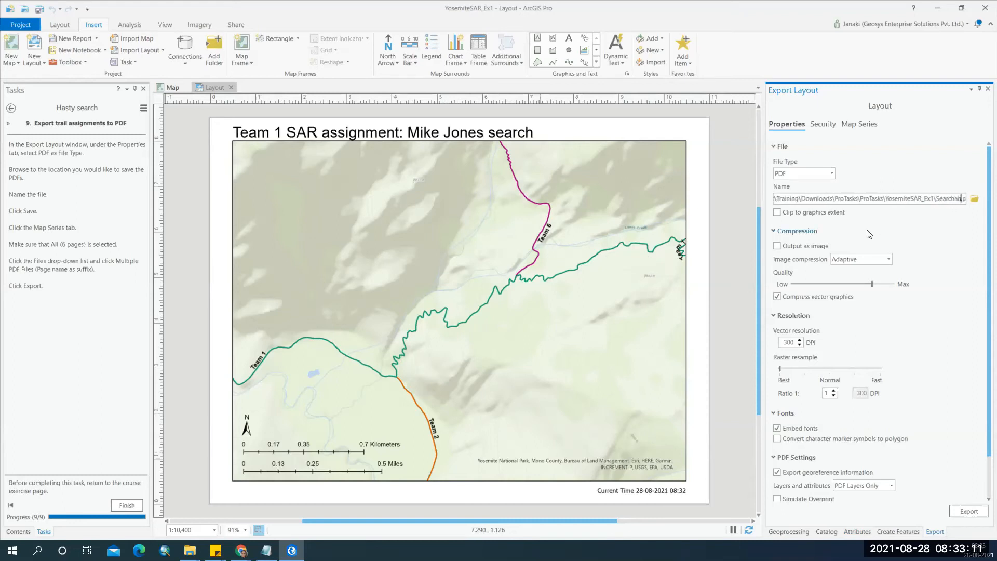
pyautogui.write('Res')
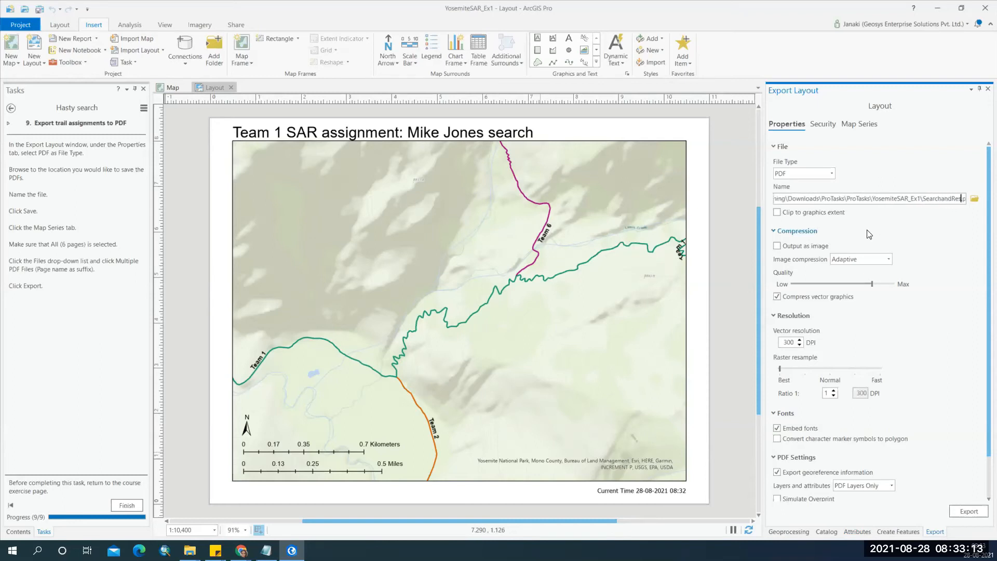
pyautogui.write('cue')
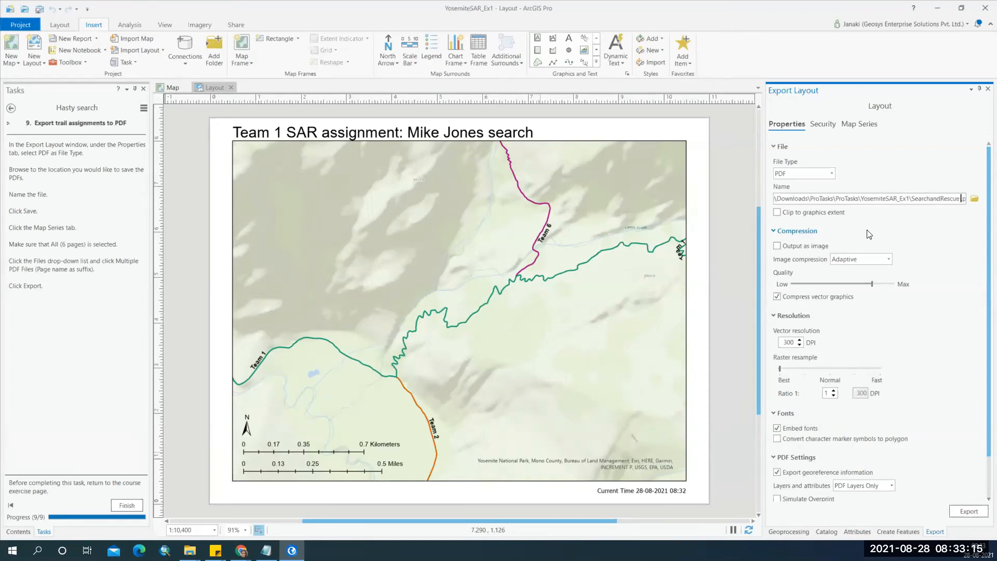
# Step: Complete the export file name as SearchandRescueOperation and export all map series pages as Multiple PDF Files (Page name as suffix)
pyautogui.write('Operation')
pyautogui.click(860, 125)
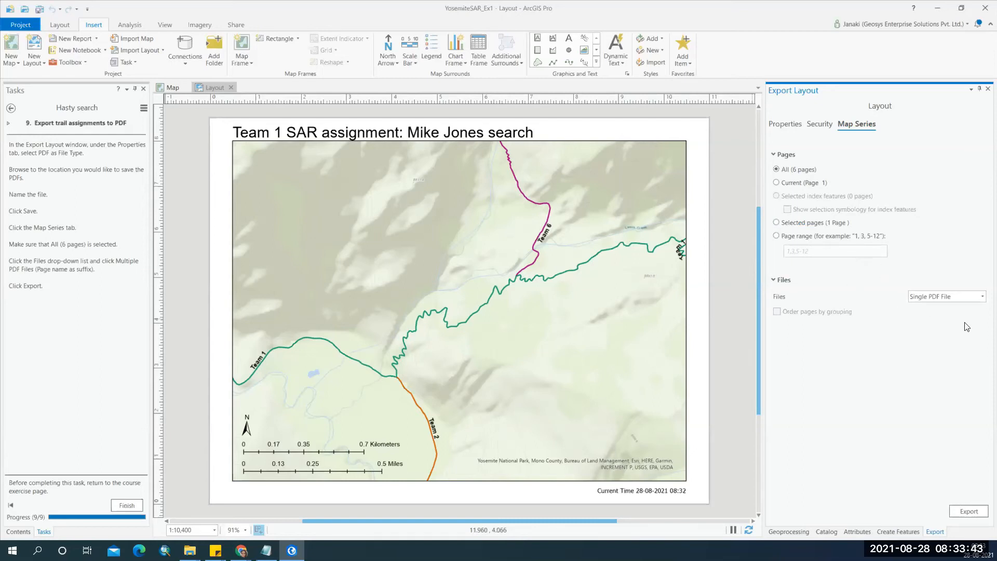
pyautogui.click(971, 301)
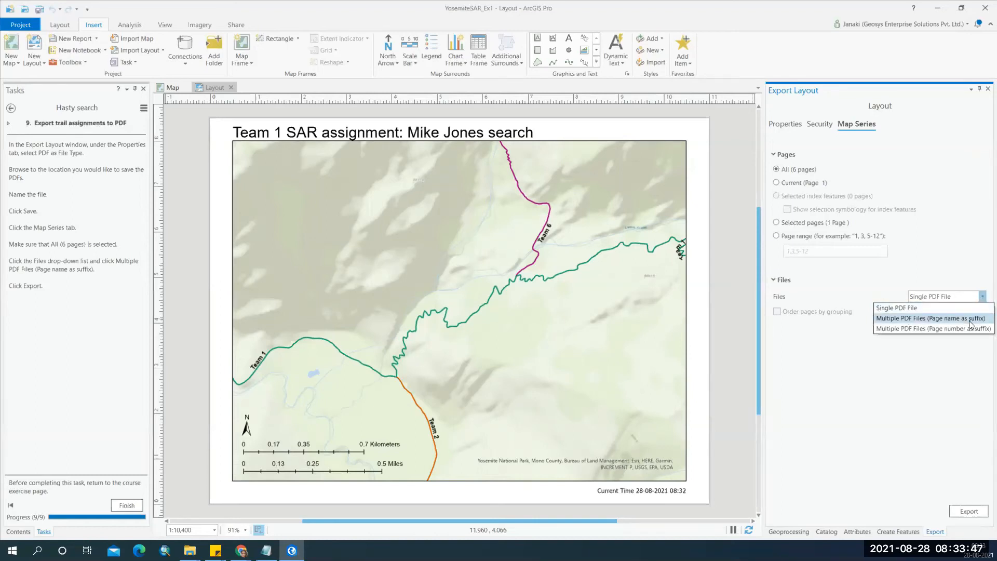
pyautogui.click(970, 319)
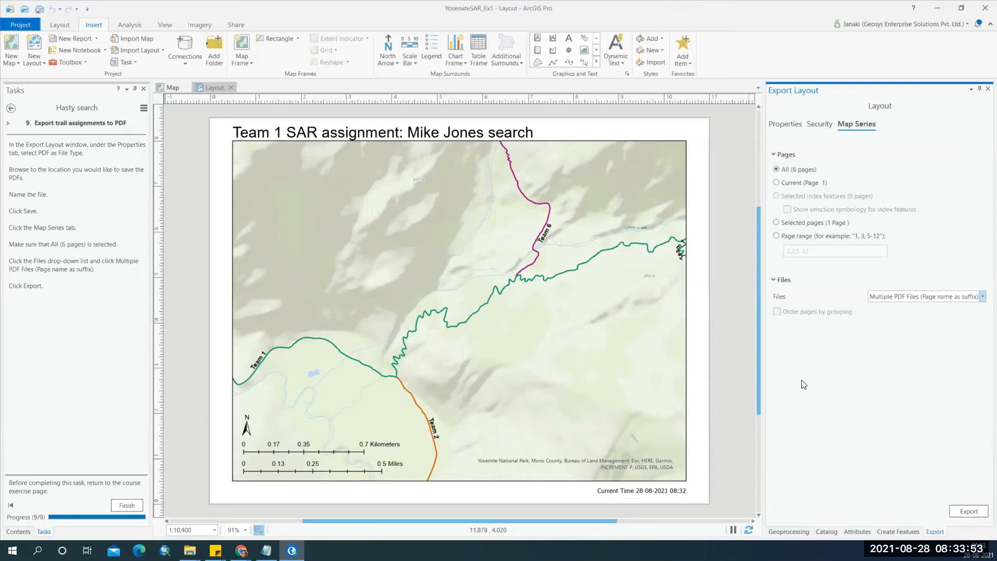
pyautogui.click(980, 513)
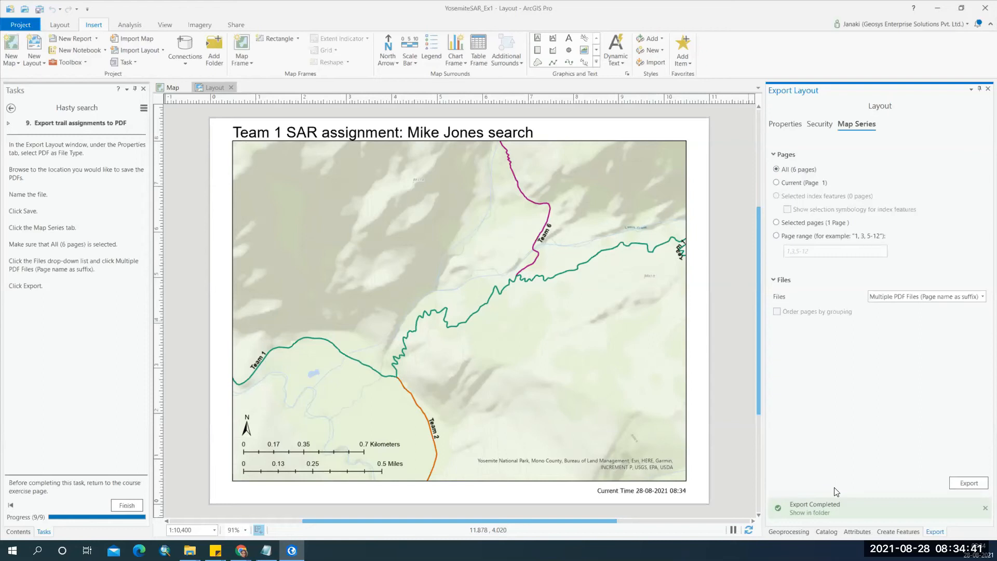
# Step: Show the exported PDFs in their folder and try to open SearchandRescueOperation_1 with Adobe Acrobat Reader DC, then close the folder
pyautogui.click(822, 513)
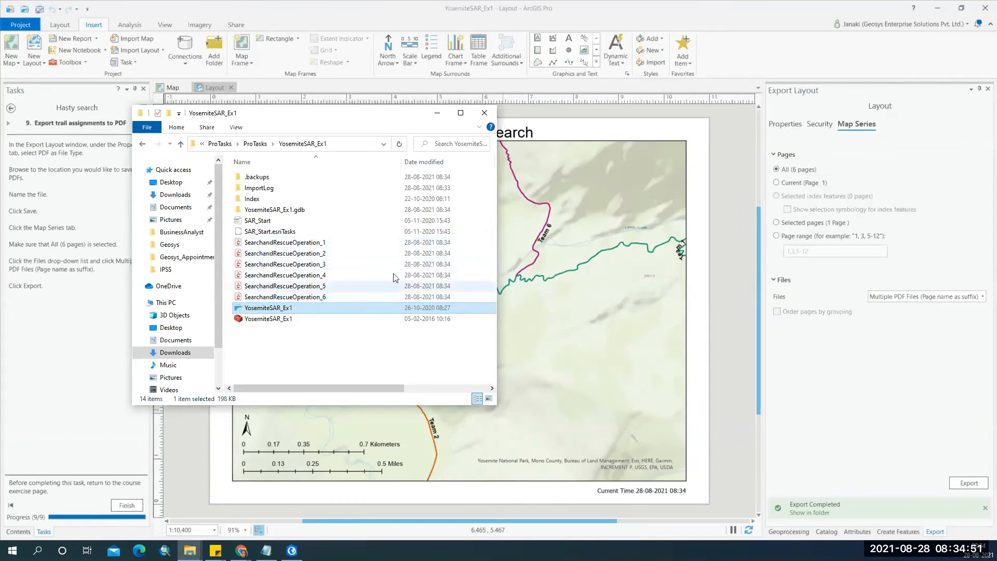
pyautogui.click(348, 243)
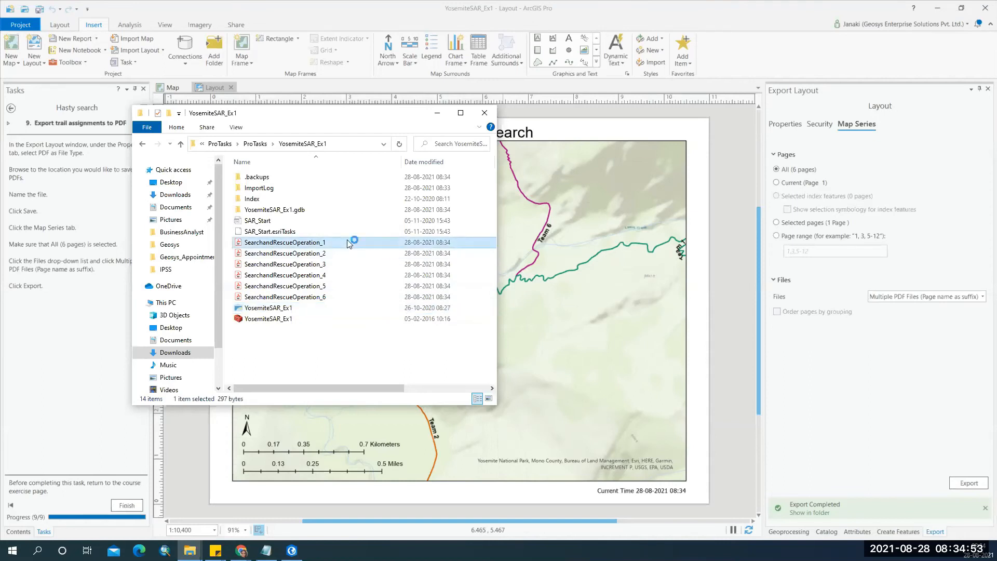
pyautogui.doubleClick(349, 243)
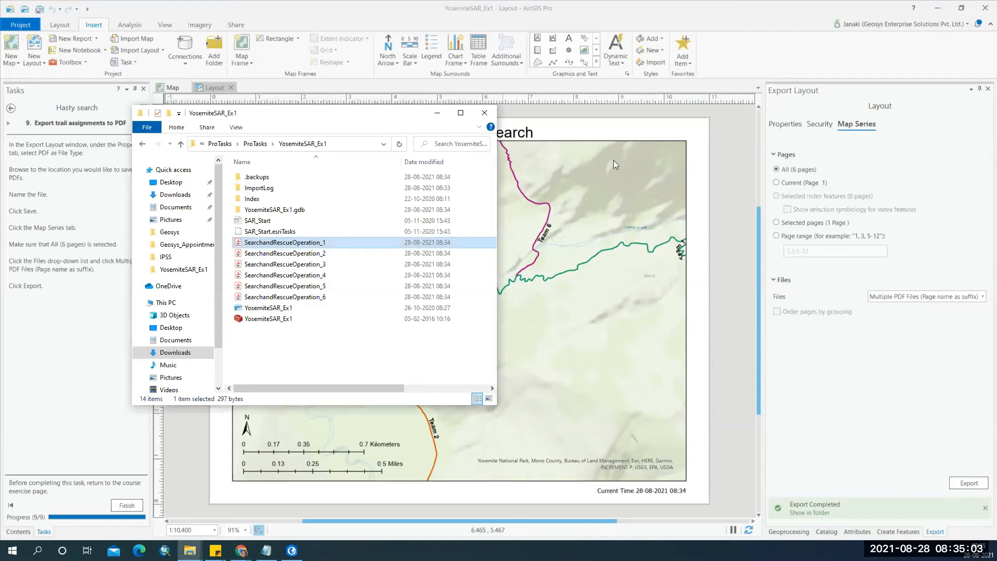
pyautogui.rightClick(326, 243)
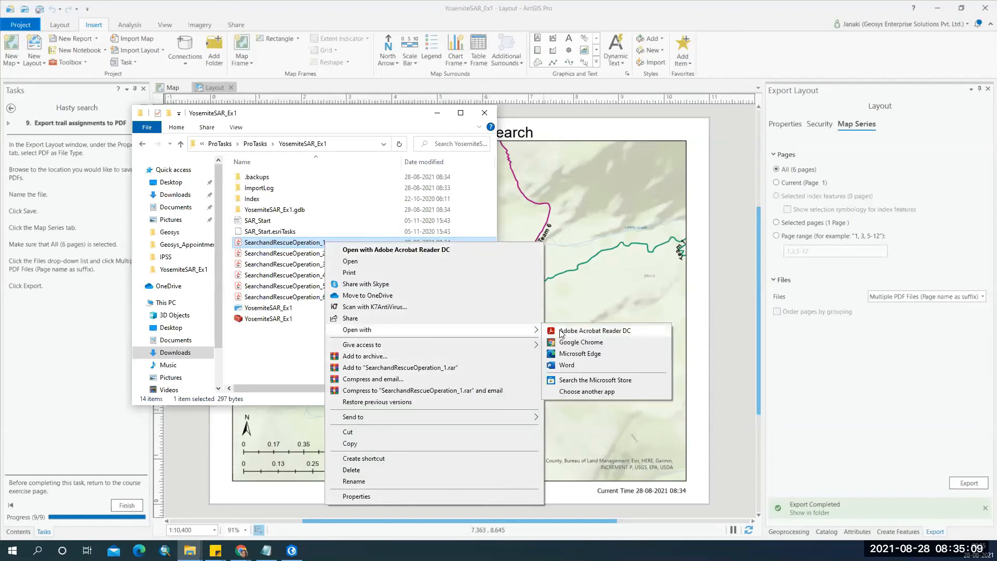
pyautogui.click(560, 330)
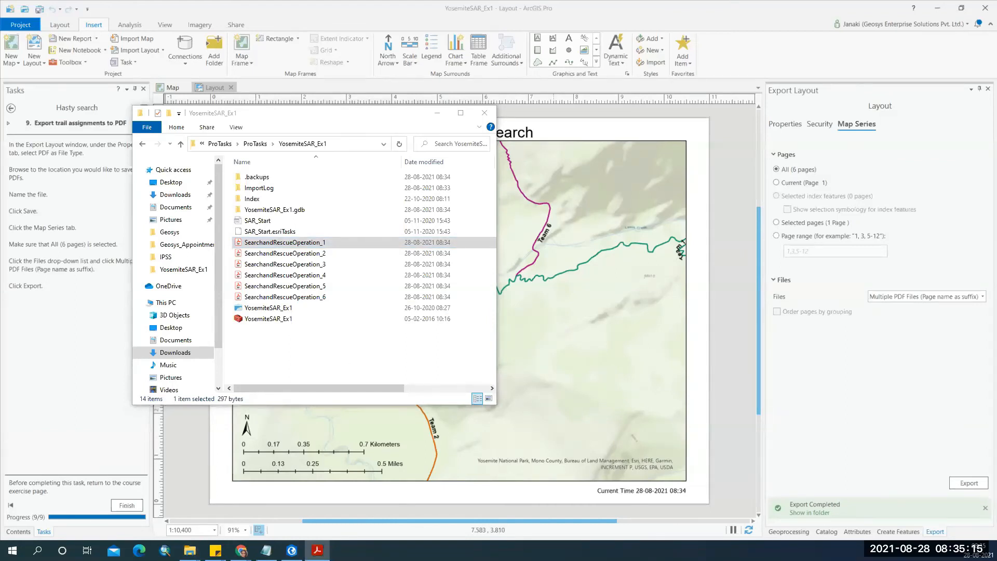
pyautogui.click(357, 275)
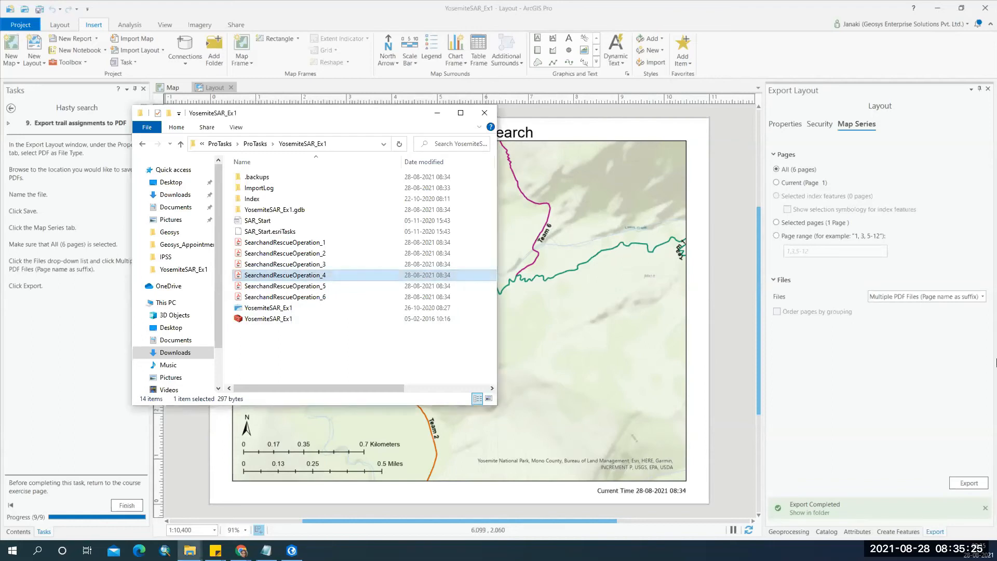
pyautogui.click(481, 114)
# Step: Export the map series again as multiple PDF files, overwriting the existing output files
pyautogui.click(796, 127)
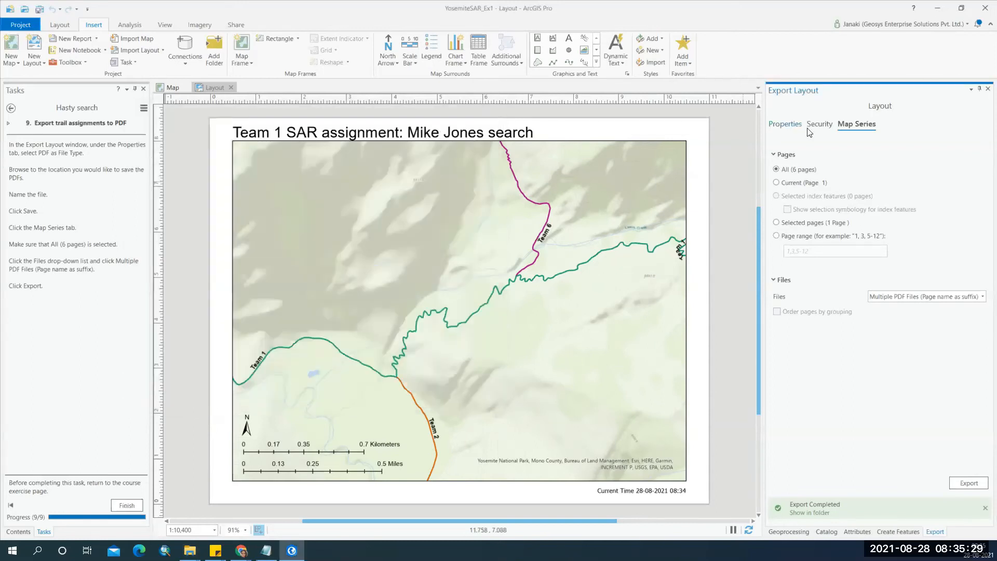
pyautogui.click(853, 125)
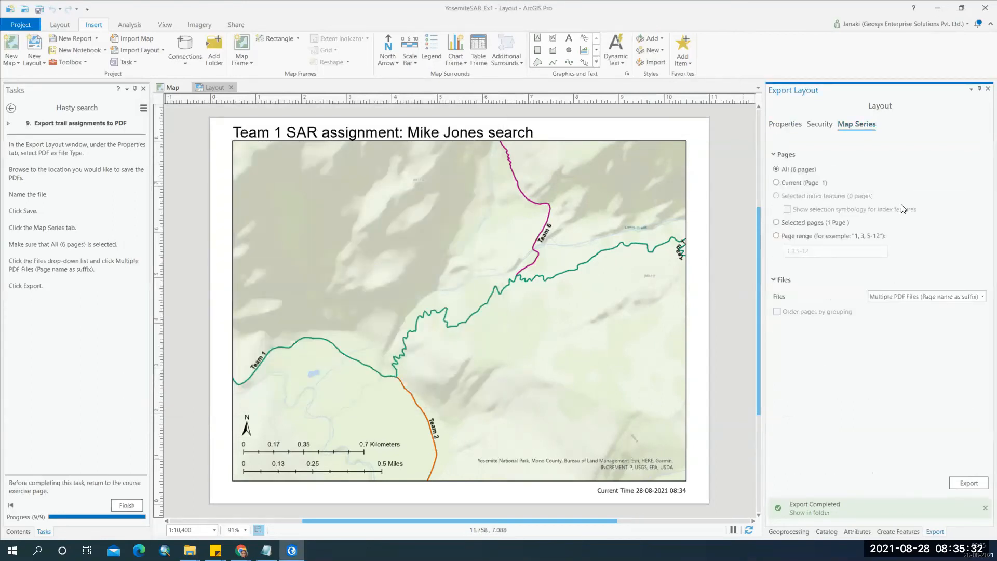
pyautogui.click(974, 483)
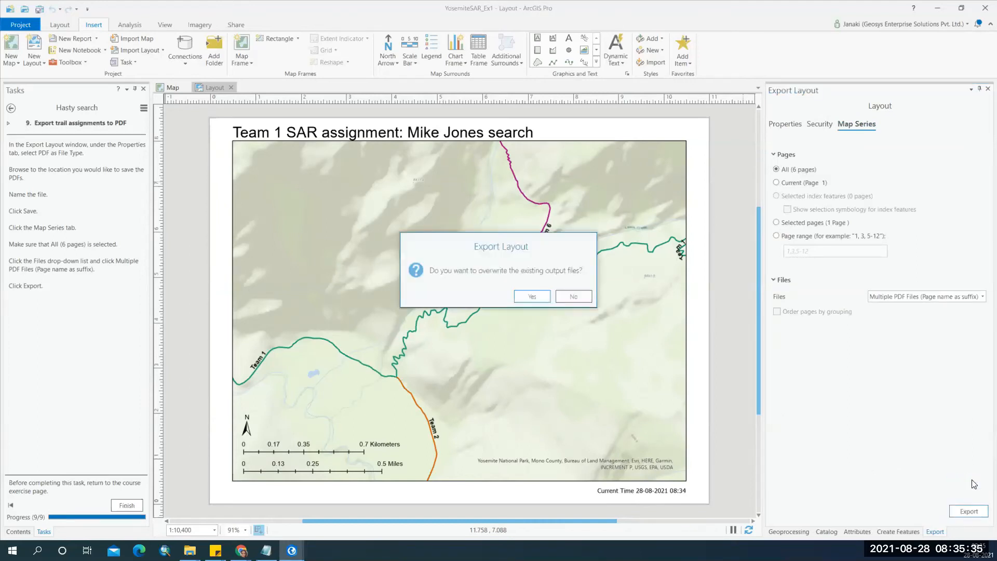
pyautogui.click(530, 297)
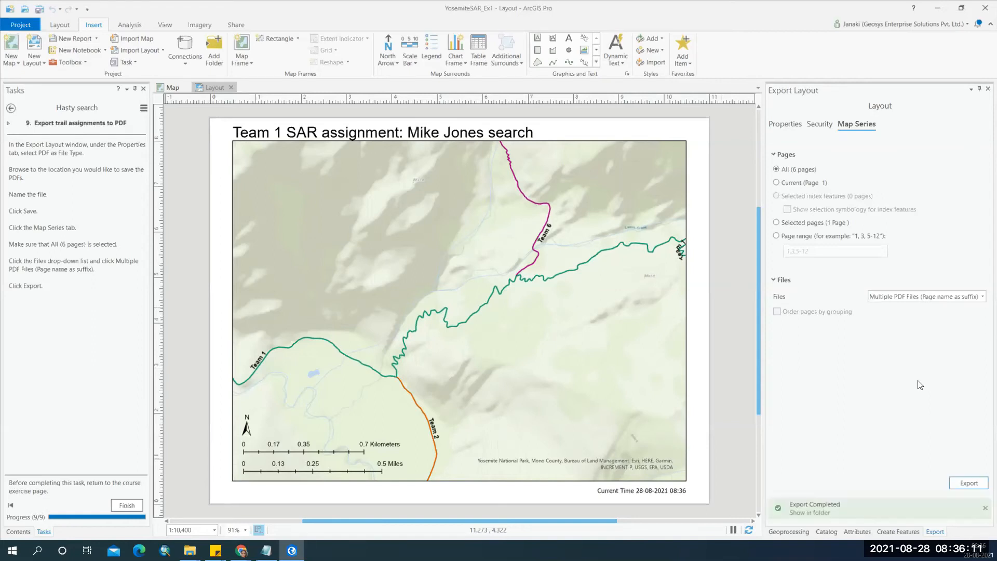
# Step: Show the re-exported PDFs in their folder and try to open SearchandRescueOperation_1 and SearchandRescueOperation_3
pyautogui.click(824, 514)
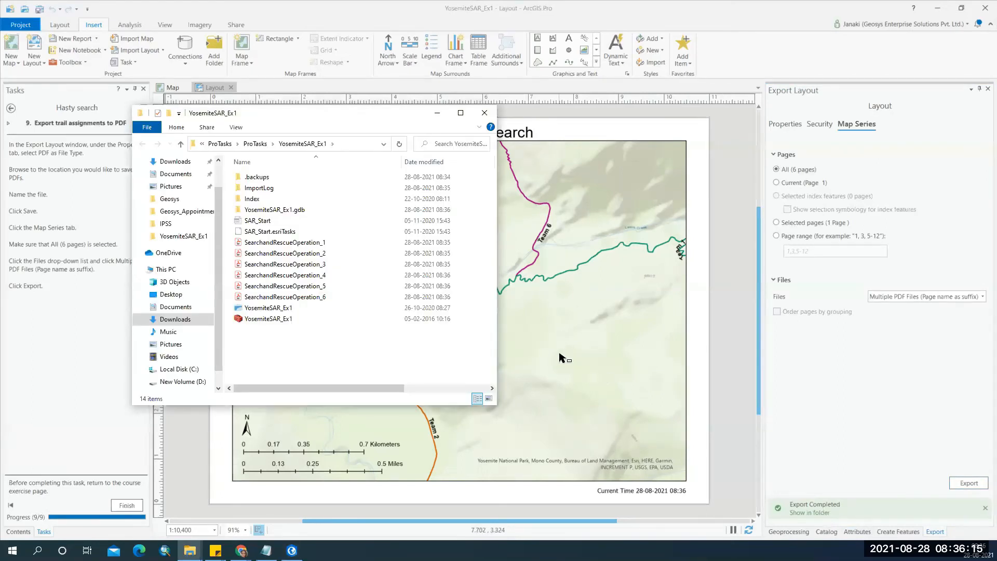
pyautogui.click(301, 246)
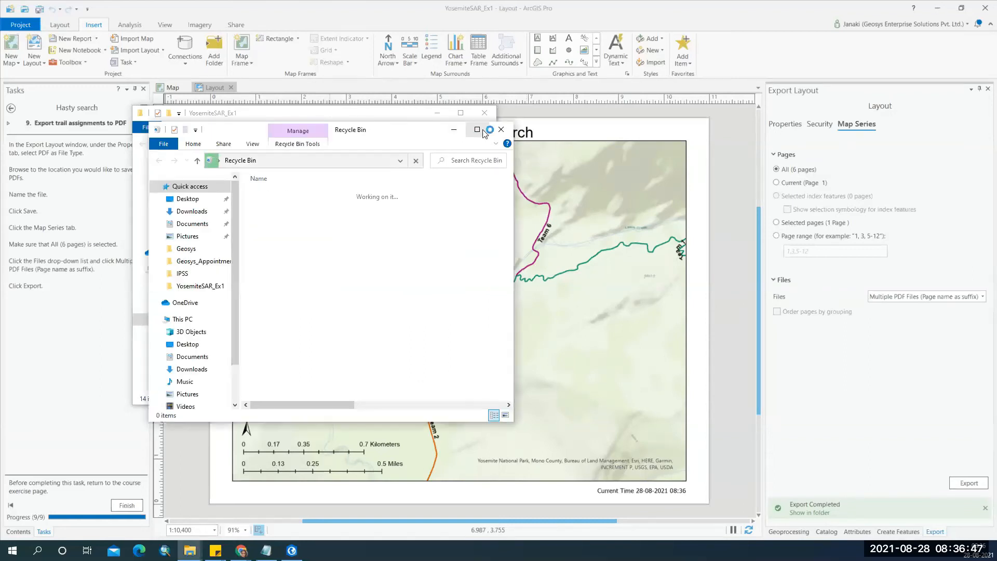
pyautogui.moveTo(413, 136); pyautogui.dragTo(0, 371)
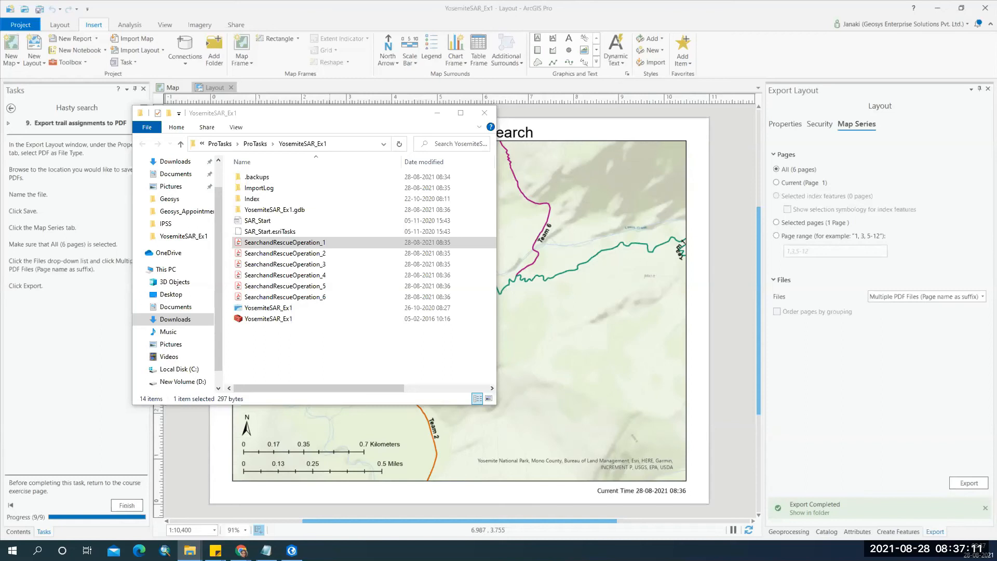
pyautogui.doubleClick(334, 265)
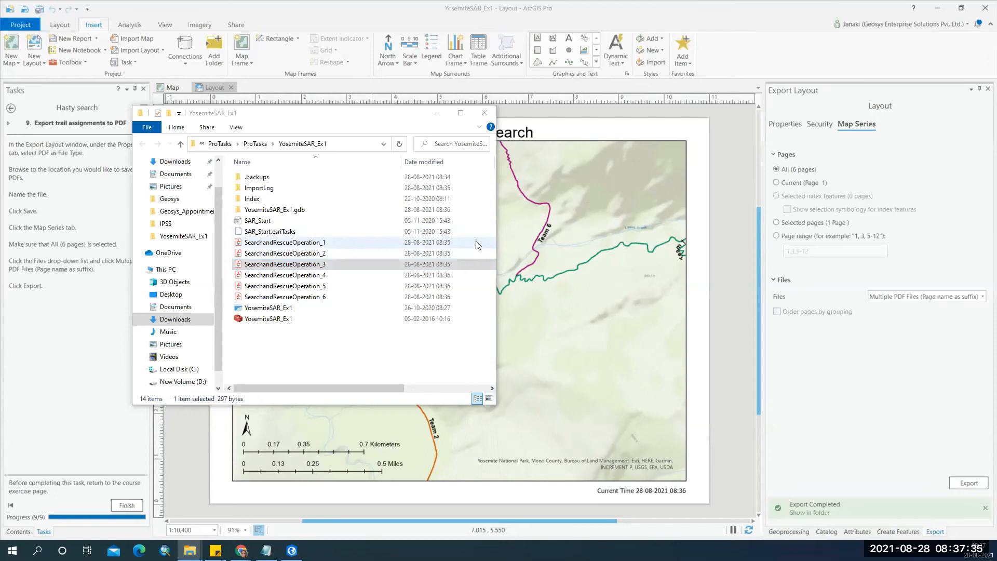
# Step: Delete the six SearchandRescueOperation PDFs from the YosemiteSAR_Ex1 folder and return to the layout export settings
pyautogui.moveTo(472, 248); pyautogui.dragTo(411, 298)
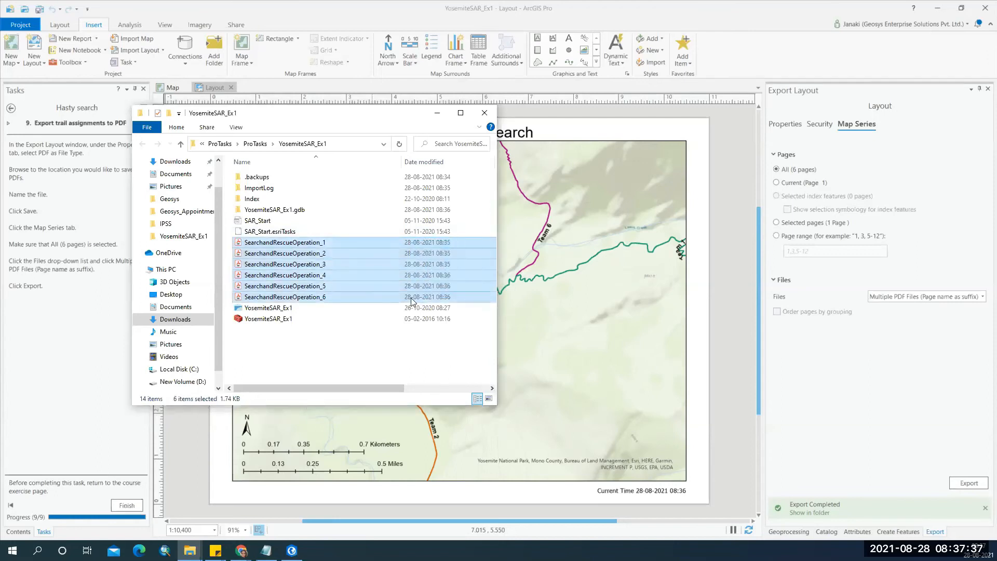
pyautogui.press('Delete')
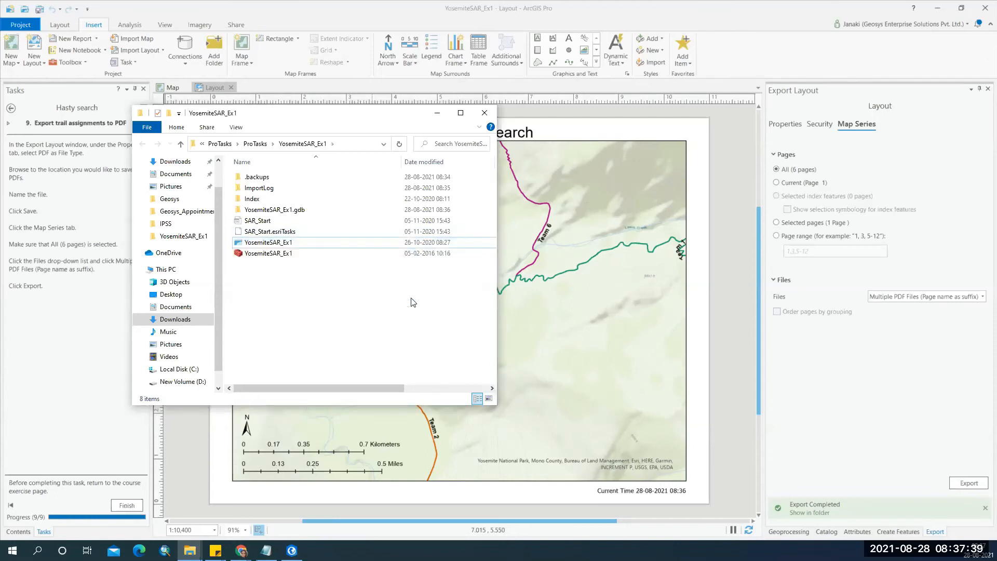
pyautogui.click(903, 374)
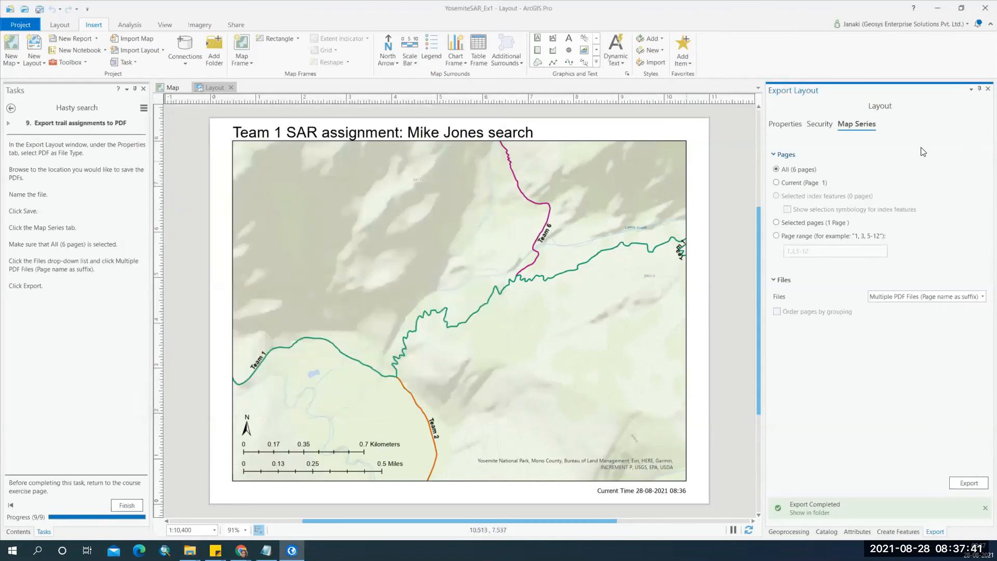
# Step: Check the export path and name, and export all map series pages as a Single PDF File
pyautogui.click(785, 125)
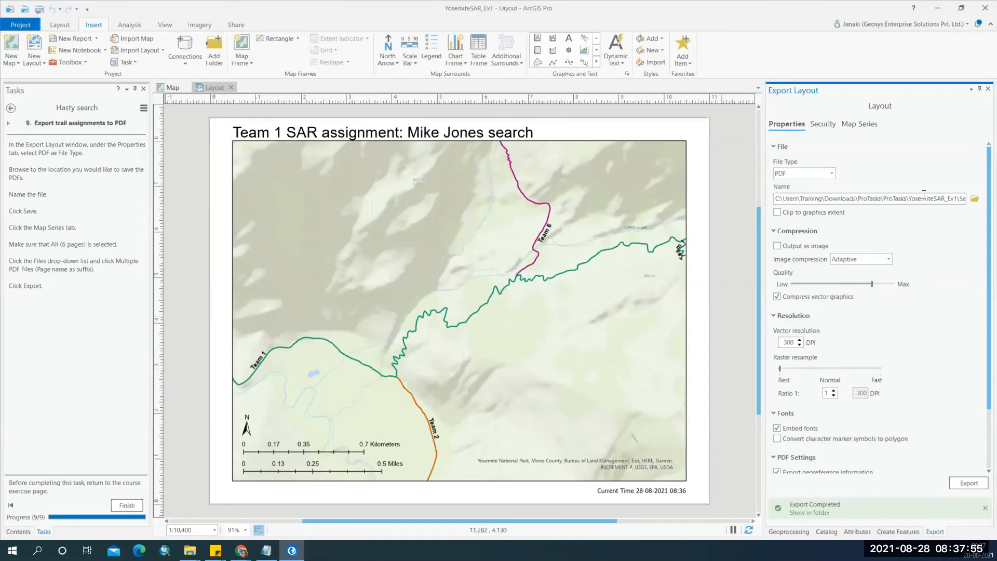
pyautogui.moveTo(928, 200); pyautogui.dragTo(958, 212)
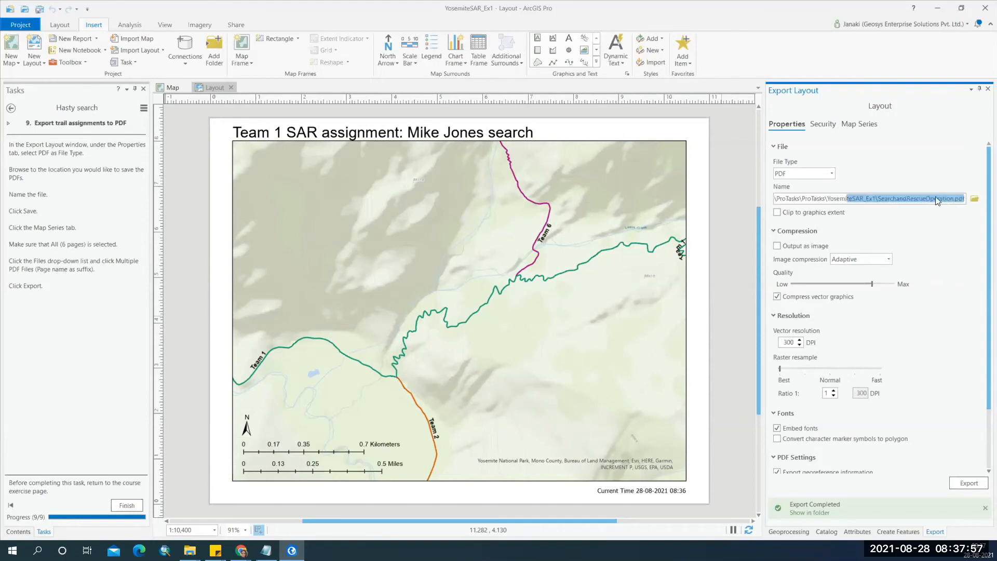
pyautogui.click(937, 200)
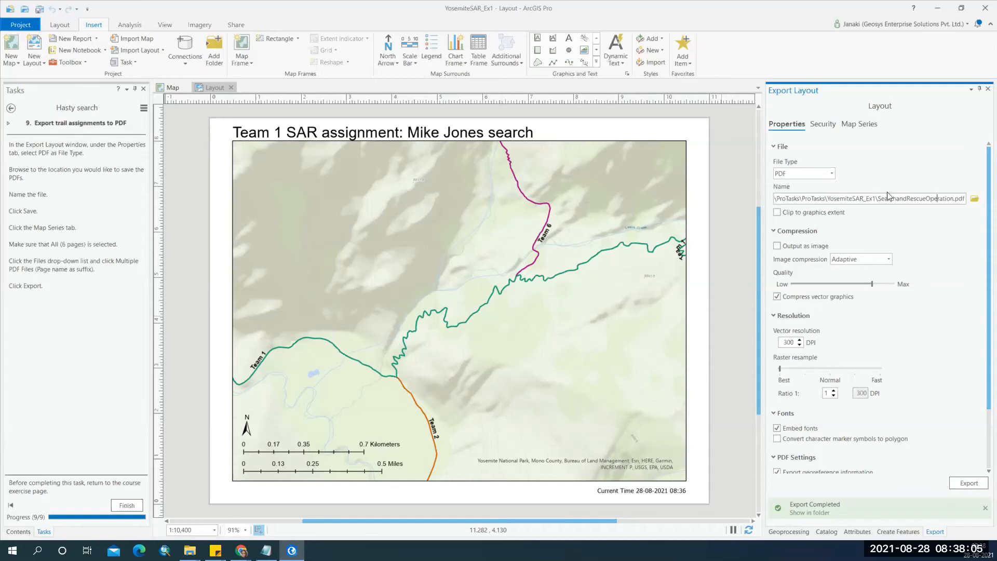
pyautogui.click(872, 127)
pyautogui.click(982, 296)
pyautogui.click(898, 307)
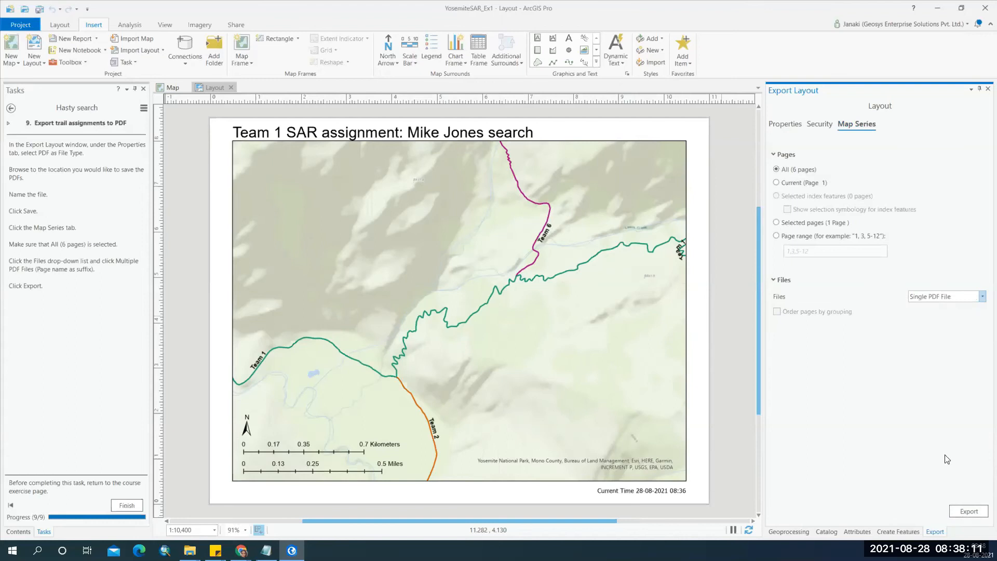
pyautogui.click(976, 512)
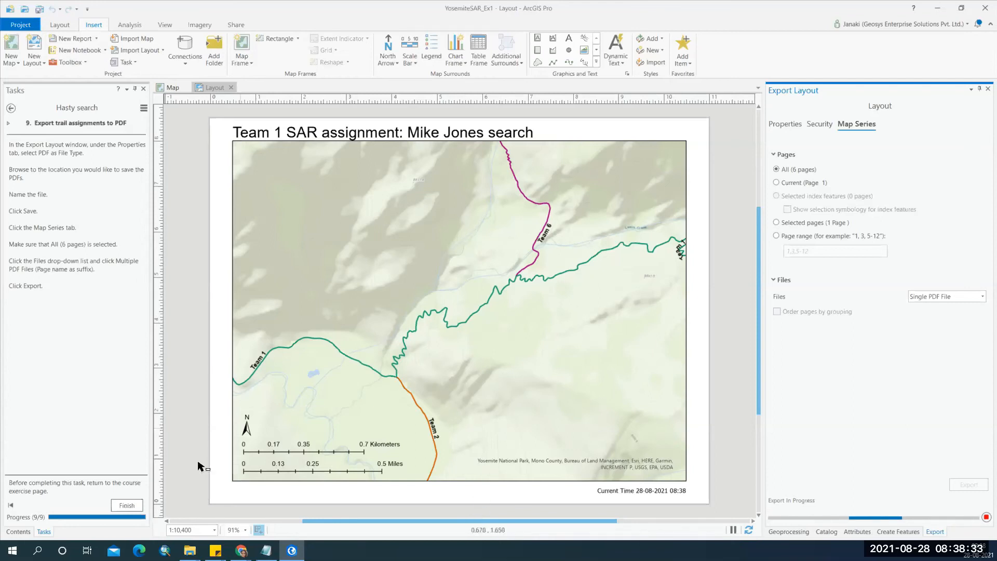
# Step: Close the Recycle Bin window and check the YosemiteSAR_Ex1 folder for the single exported PDF
pyautogui.moveTo(188, 552)
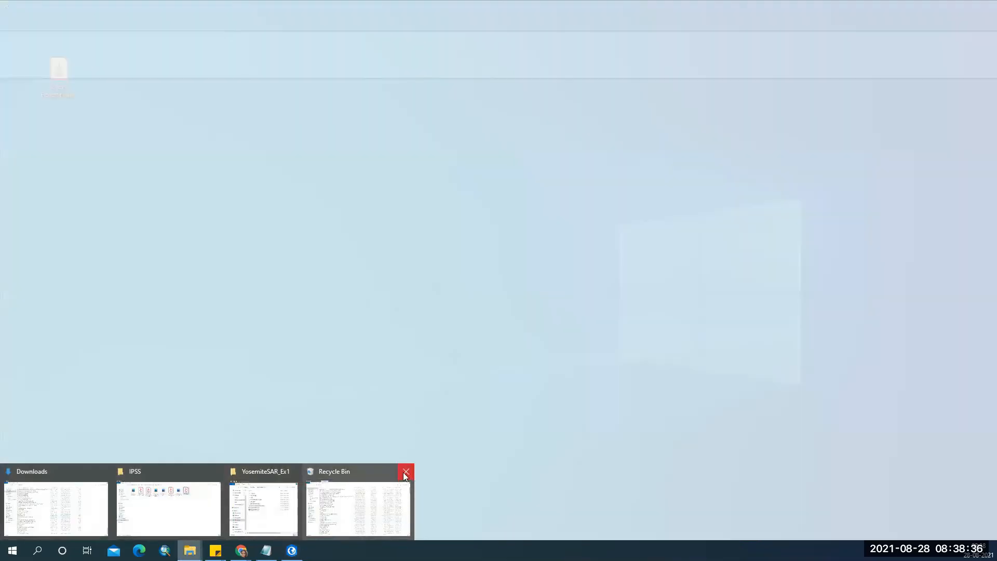
pyautogui.click(406, 474)
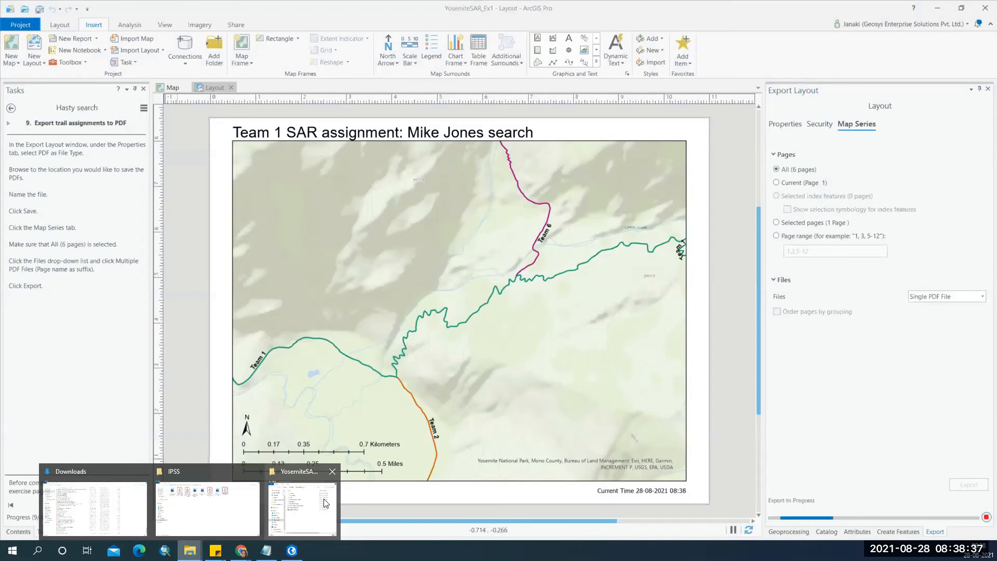
pyautogui.click(325, 502)
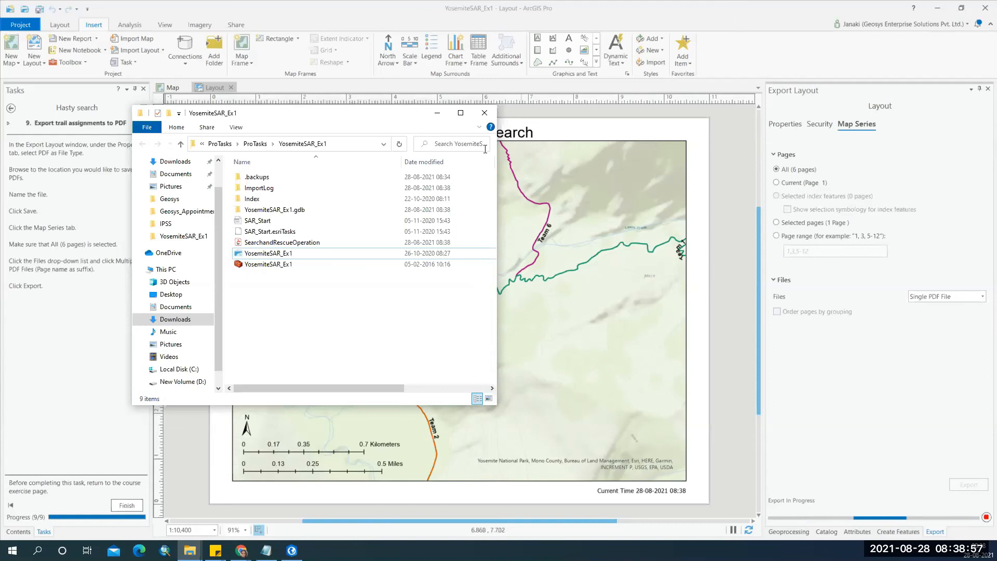
pyautogui.click(444, 119)
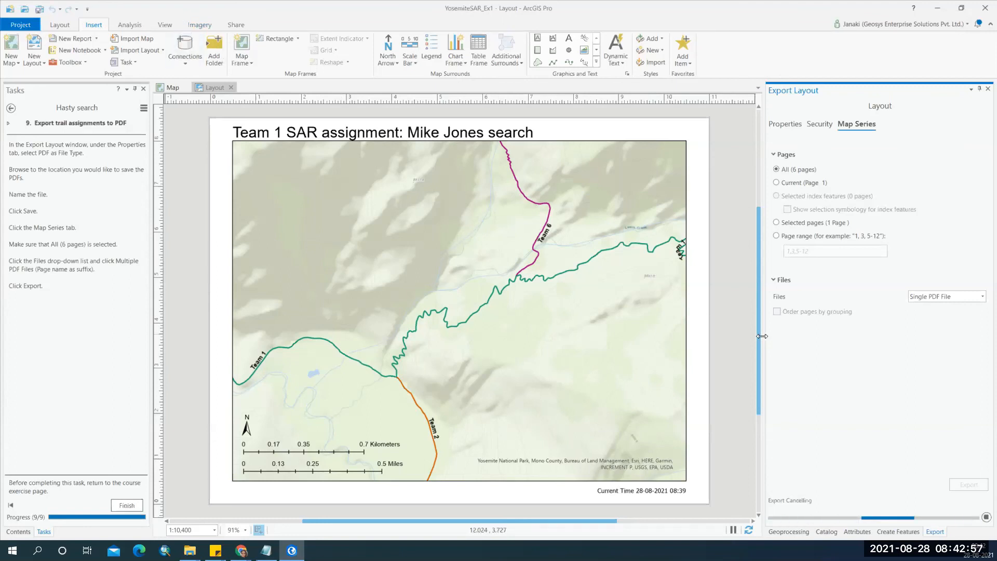
pyautogui.moveTo(761, 337); pyautogui.dragTo(781, 342)
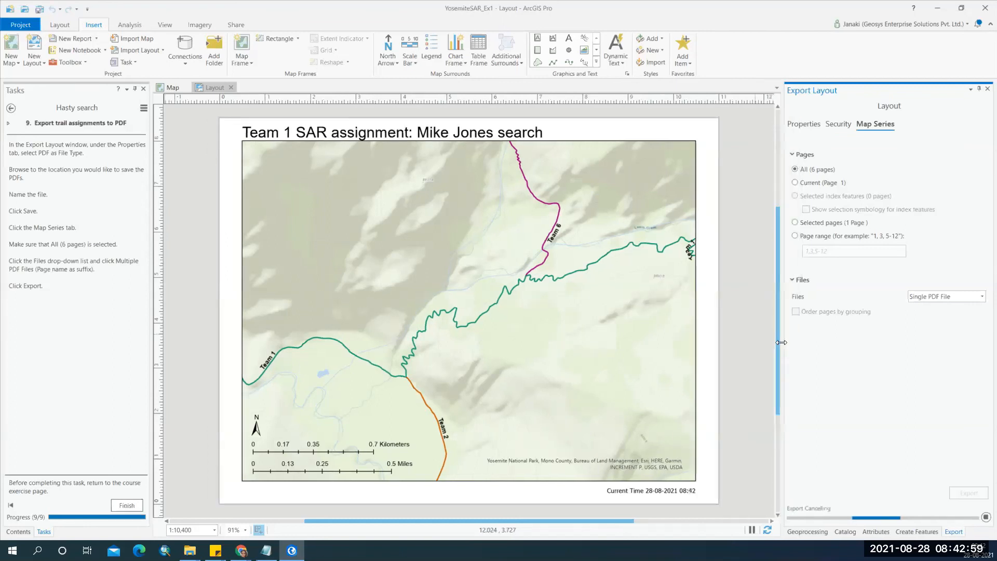